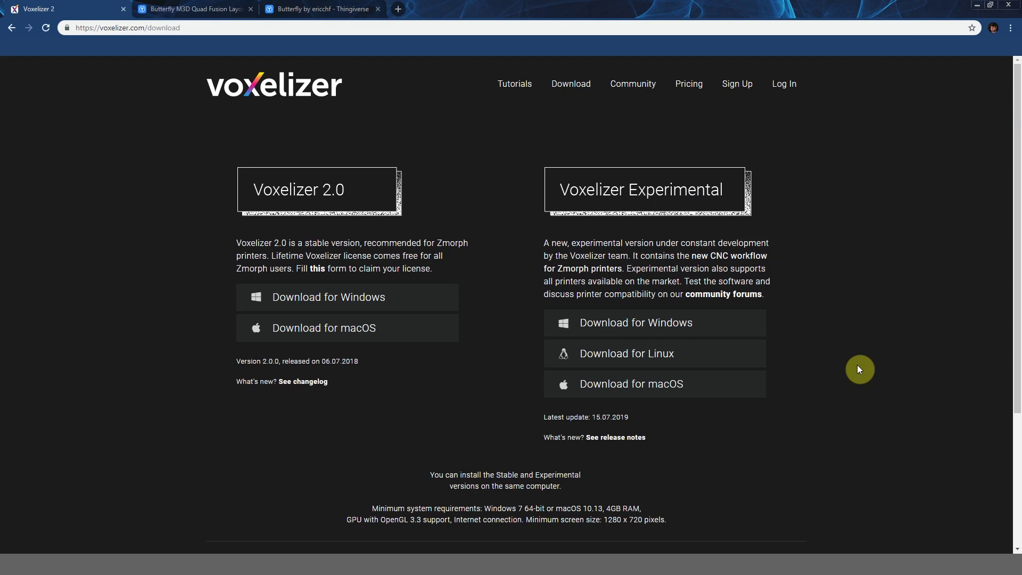
# Switch to the 'Butterfly by ericchf - Thingiverse' tab.
pyautogui.hotkey('ctrl', 'shift', 'Tab')
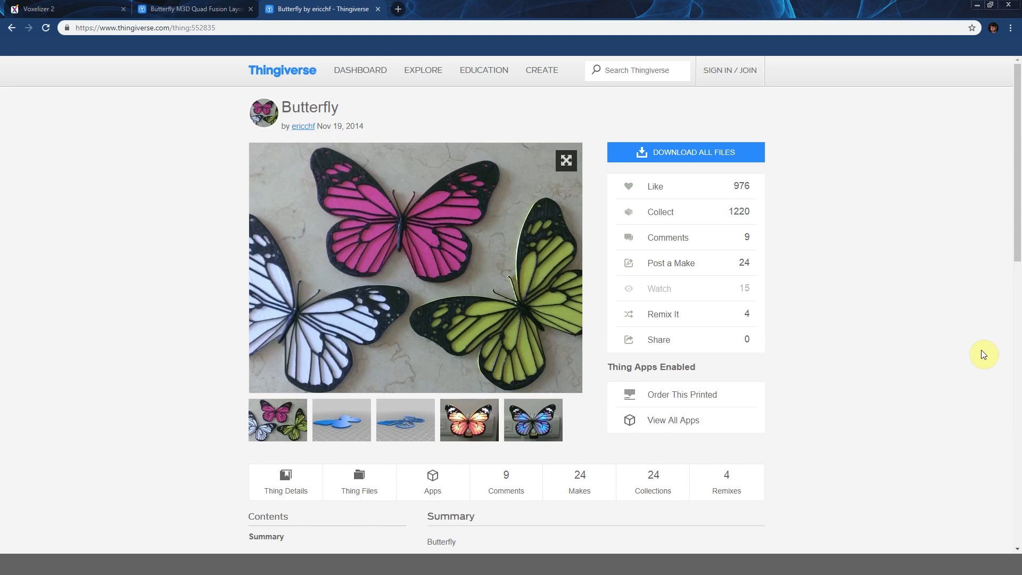
# Switch to the Butterfly M3D Quad Fusion Layout page.
pyautogui.hotkey('ctrl', 'shift', 'Tab')
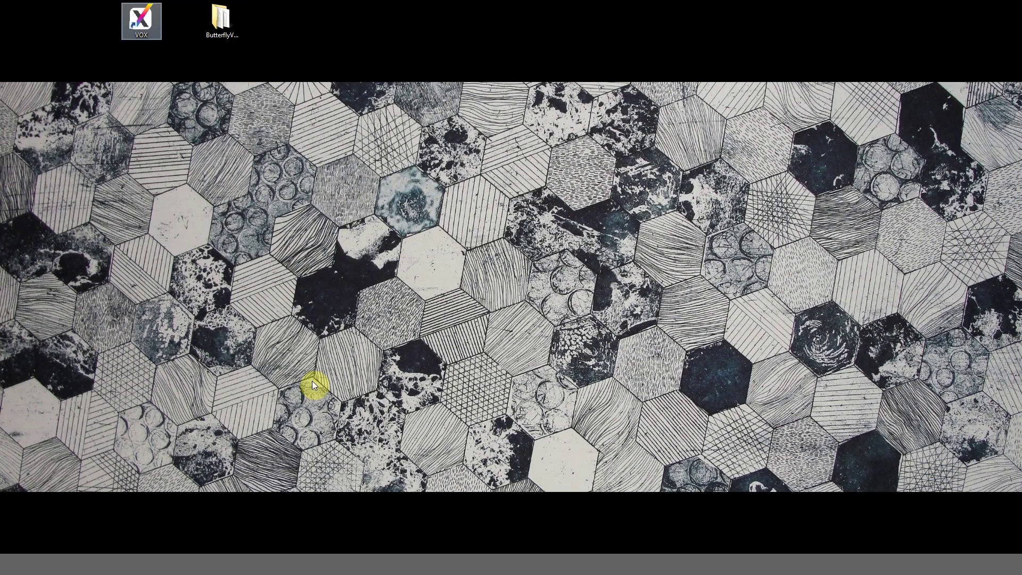
# Launch Voxelizer, import Butterfly-bottom, -middle and -top together, and voxelize them.
pyautogui.doubleClick(137, 21)
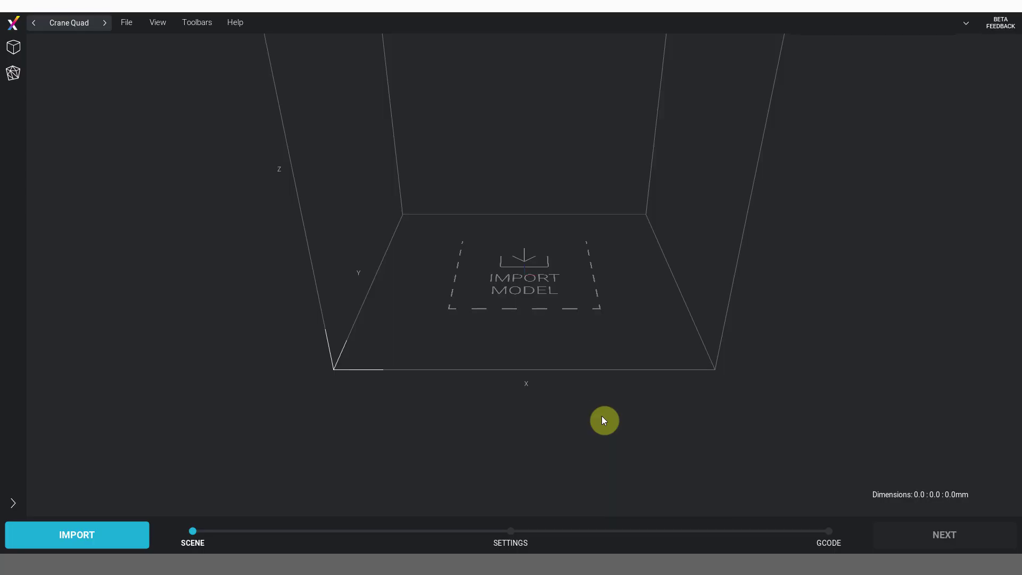
pyautogui.click(542, 289)
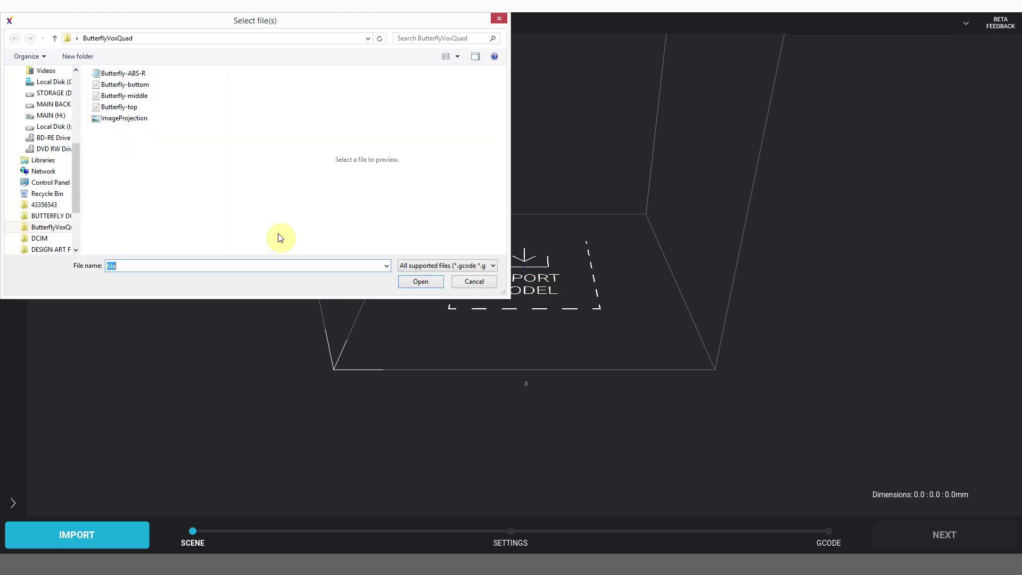
pyautogui.click(125, 85)
pyautogui.keyDown('shift'); pyautogui.click(119, 107); pyautogui.keyUp('shift')
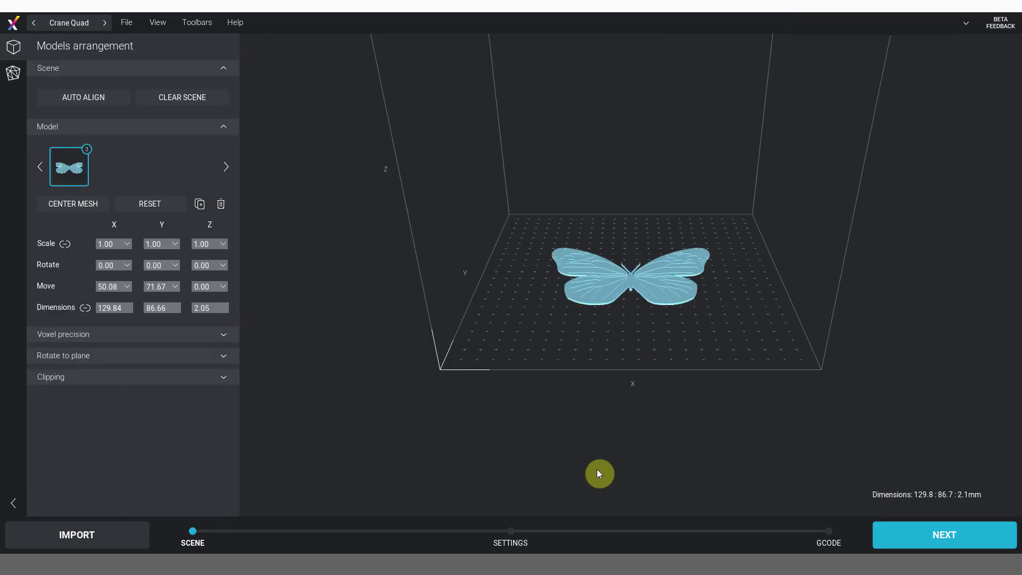
pyautogui.click(899, 534)
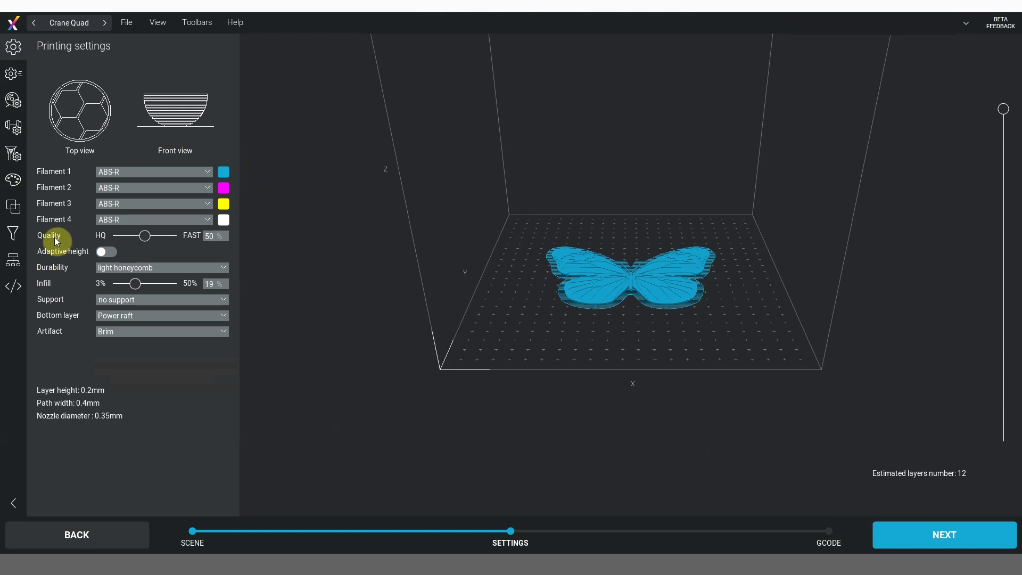
# Set infill to 50% and the bottom layer to Dot instead of Power raft.
pyautogui.click(145, 237)
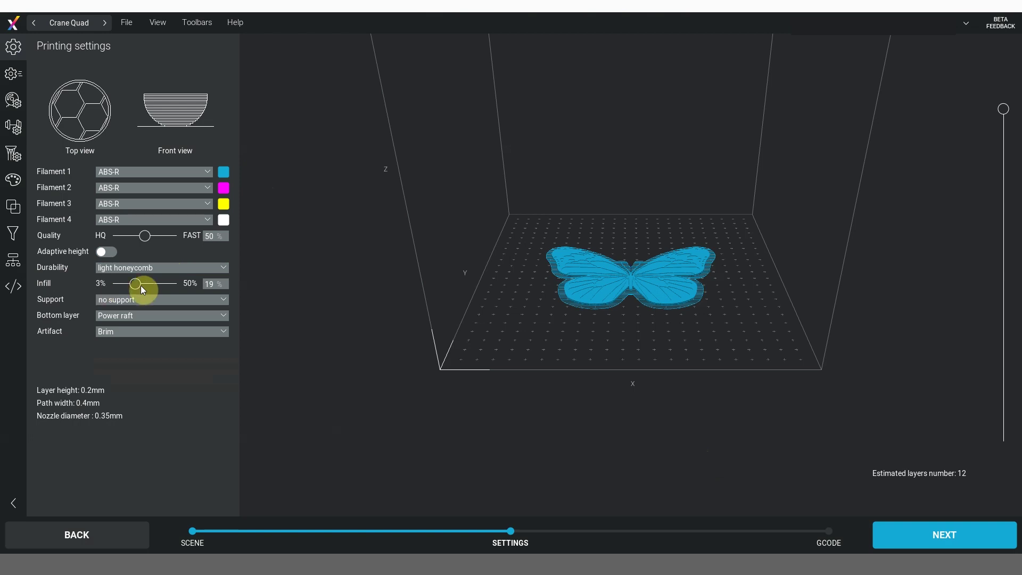
pyautogui.click(196, 291)
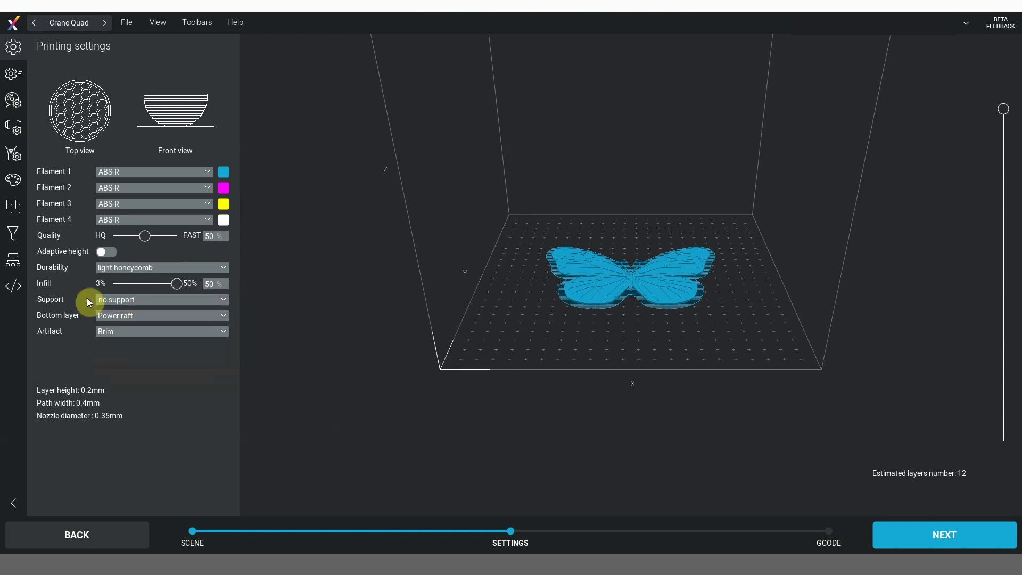
pyautogui.click(166, 317)
pyautogui.click(116, 357)
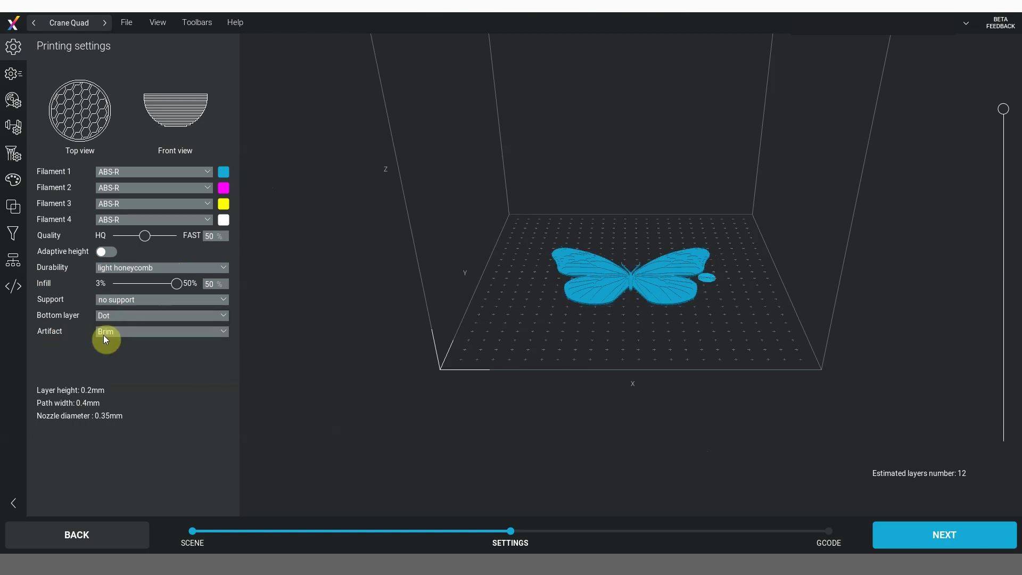
pyautogui.click(216, 381)
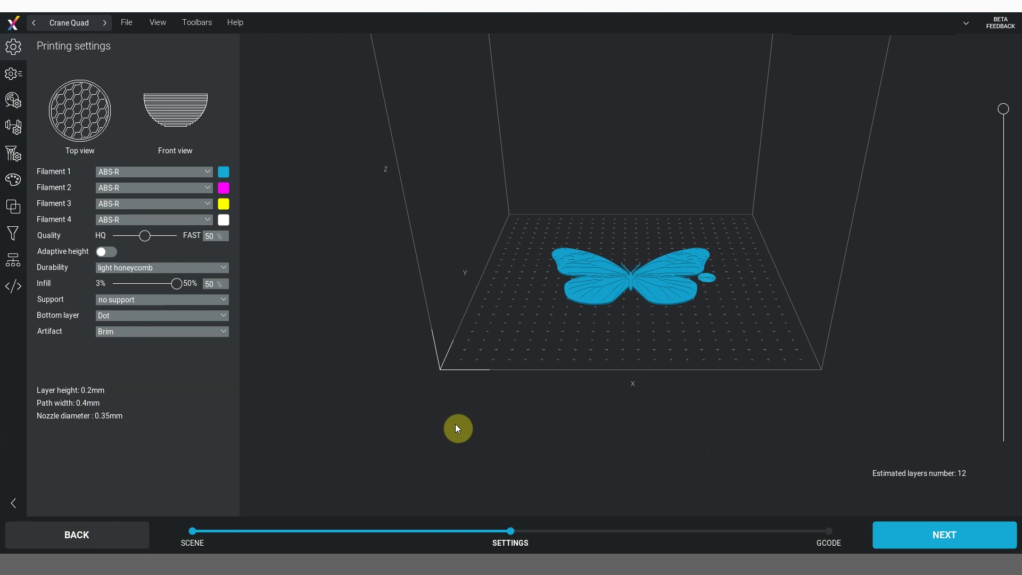
# In the colour settings, leave Extruder 1's colour unchanged and start a new simple mixture.
pyautogui.click(13, 181)
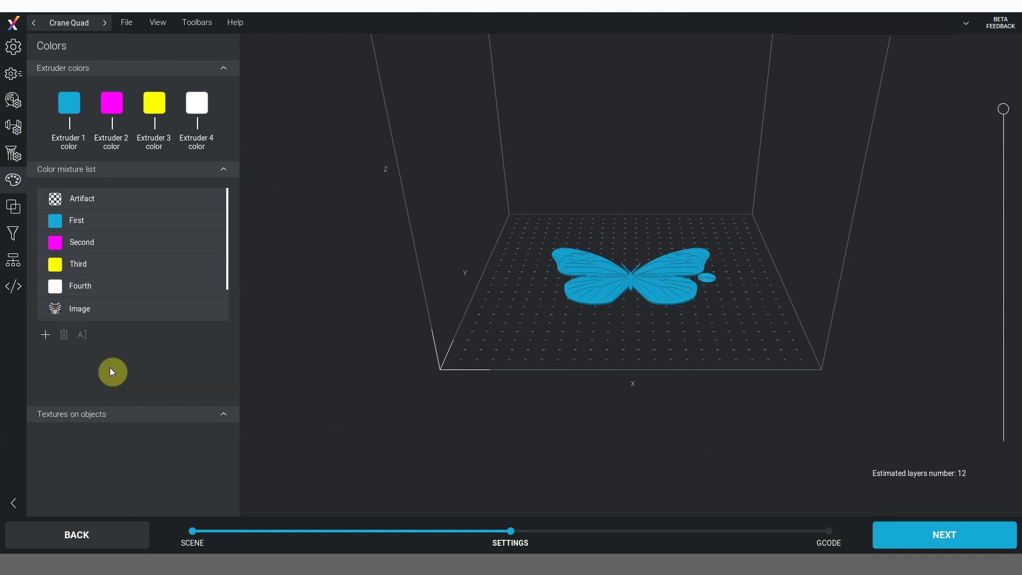
pyautogui.click(73, 110)
pyautogui.click(489, 211)
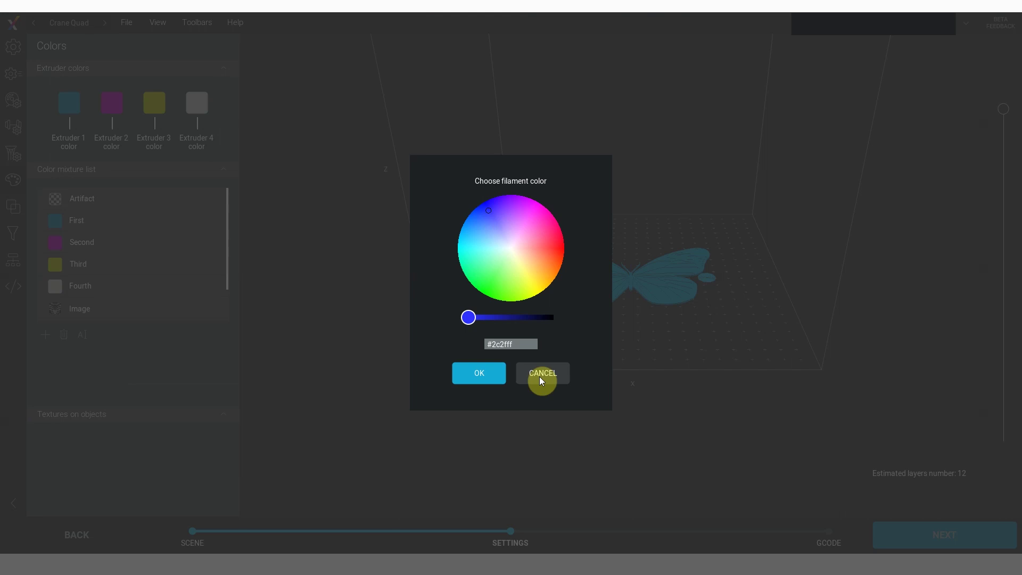
pyautogui.click(515, 366)
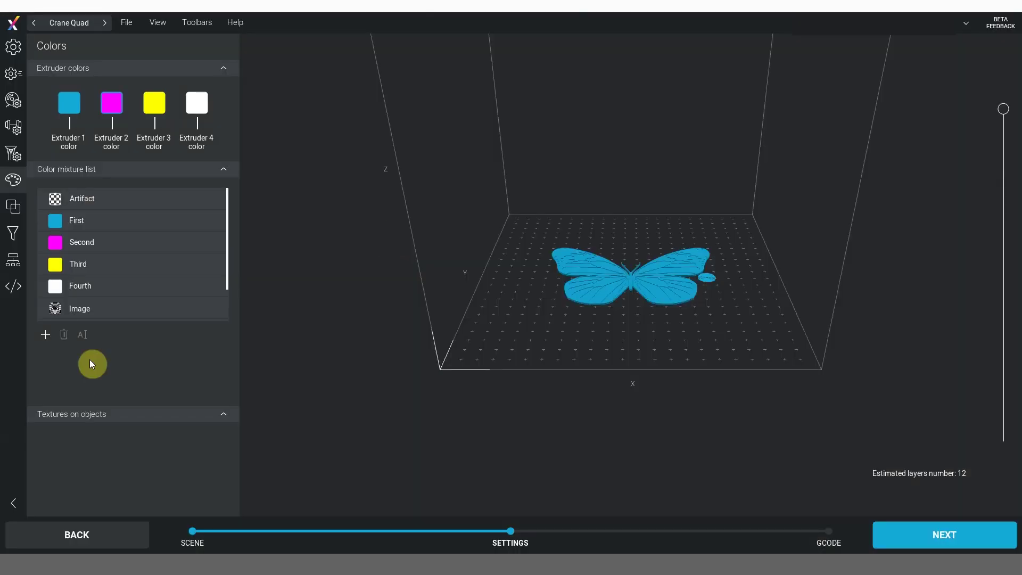
pyautogui.click(43, 334)
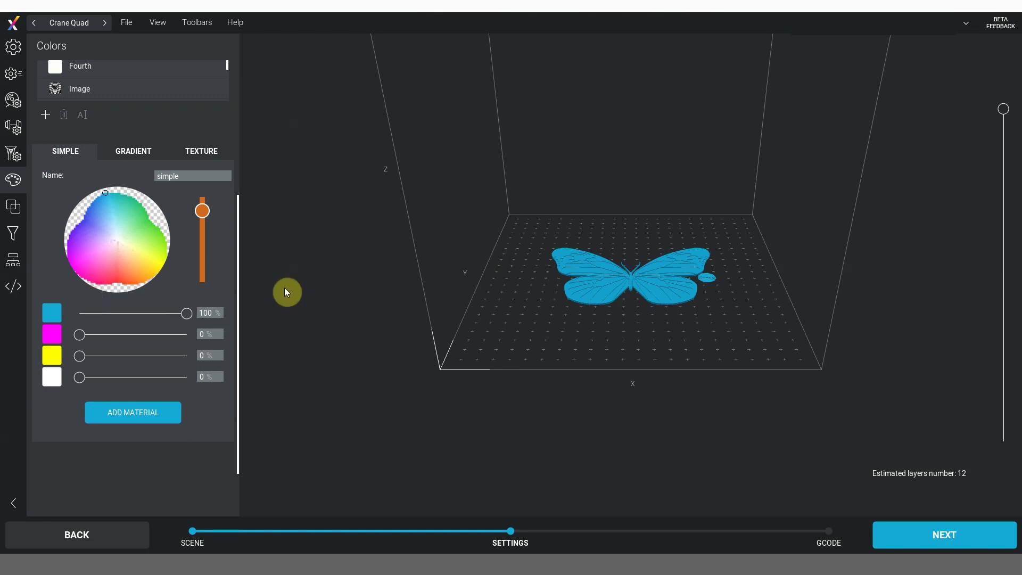
# Add an even 25% four-filament blend and a blue 57% cyan, 33% magenta, 2% yellow, 8% white mixture.
pyautogui.moveTo(184, 314); pyautogui.dragTo(107, 319)
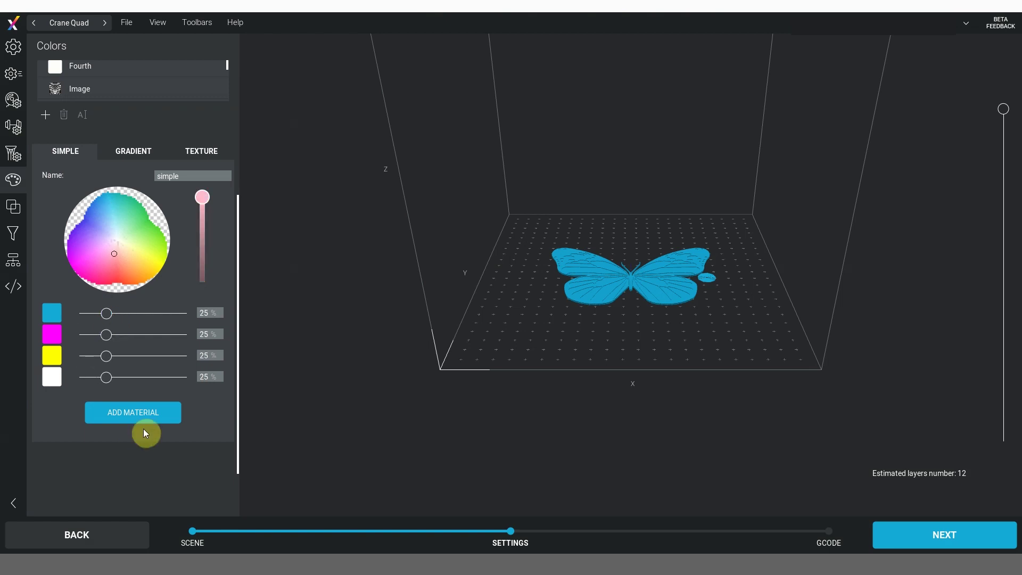
pyautogui.click(110, 413)
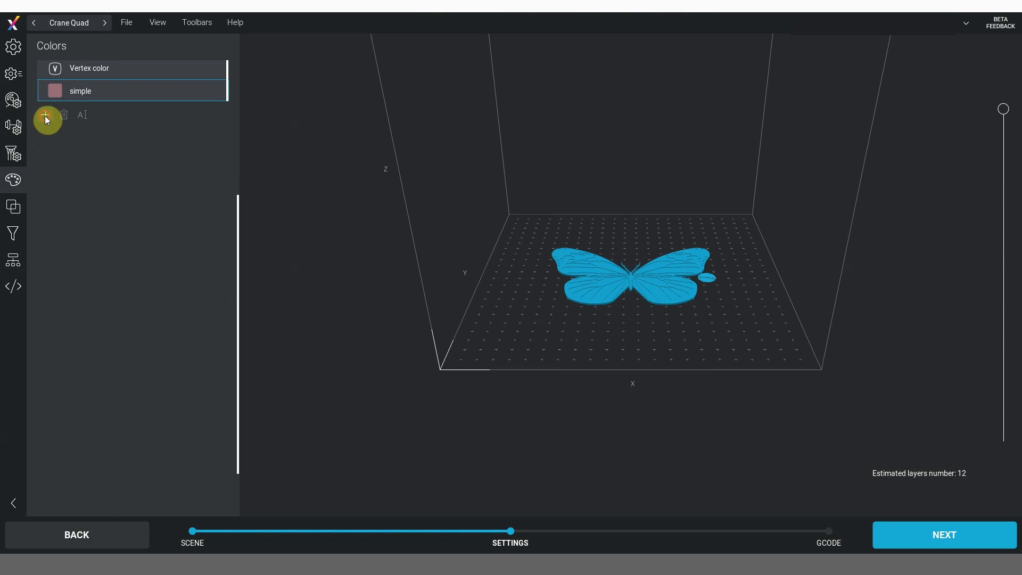
pyautogui.click(44, 116)
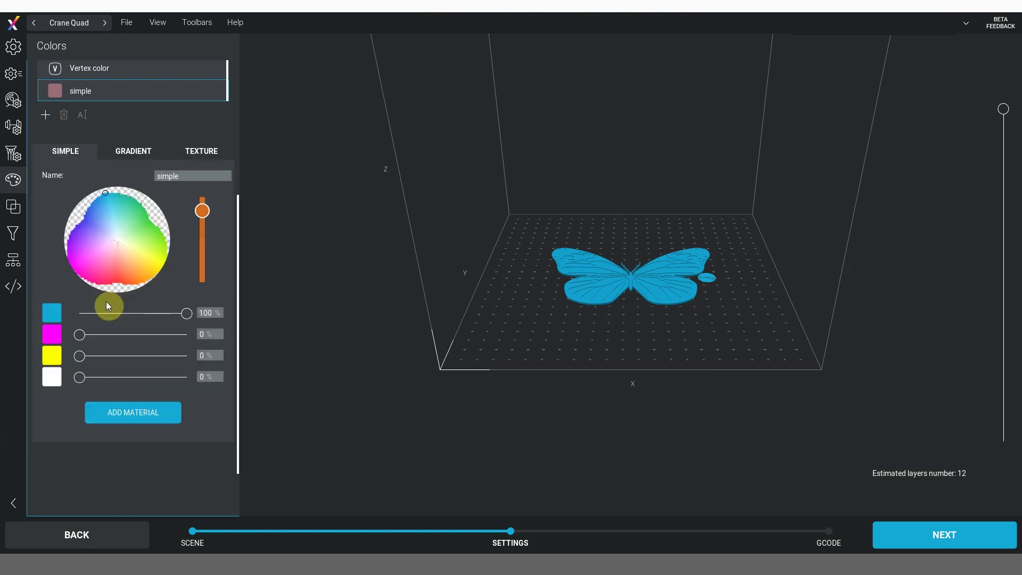
pyautogui.click(86, 223)
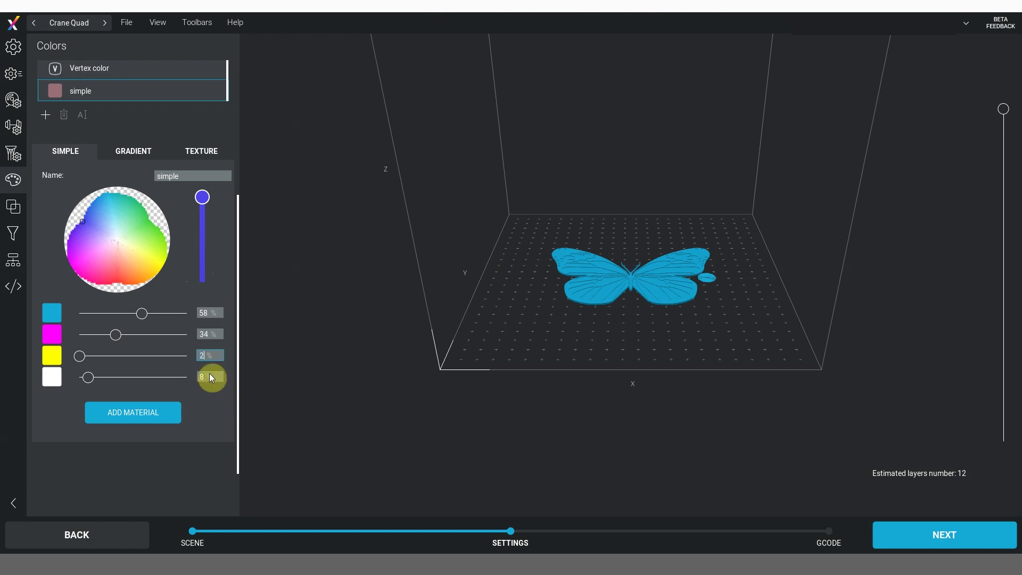
pyautogui.click(209, 314)
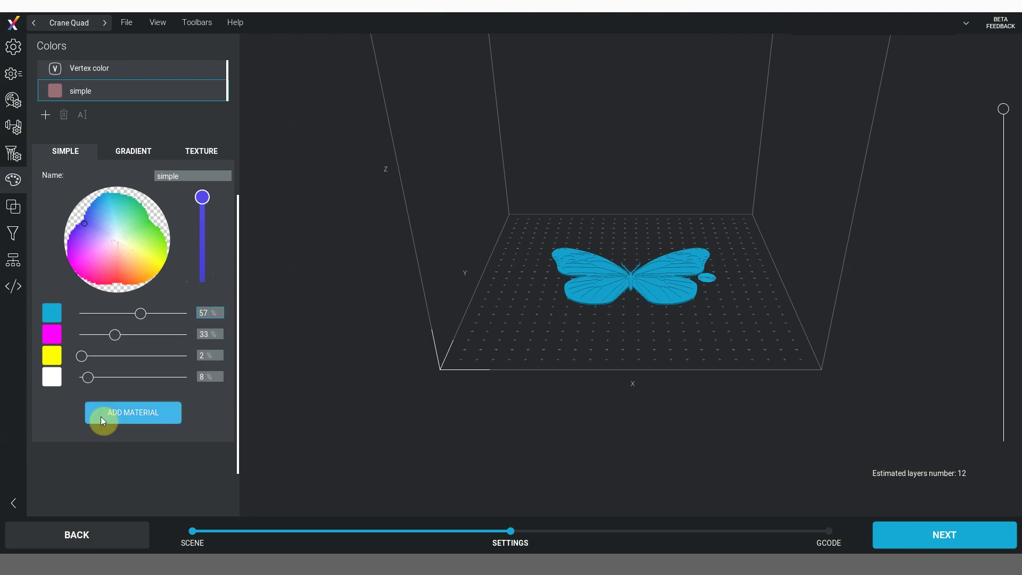
pyautogui.click(118, 413)
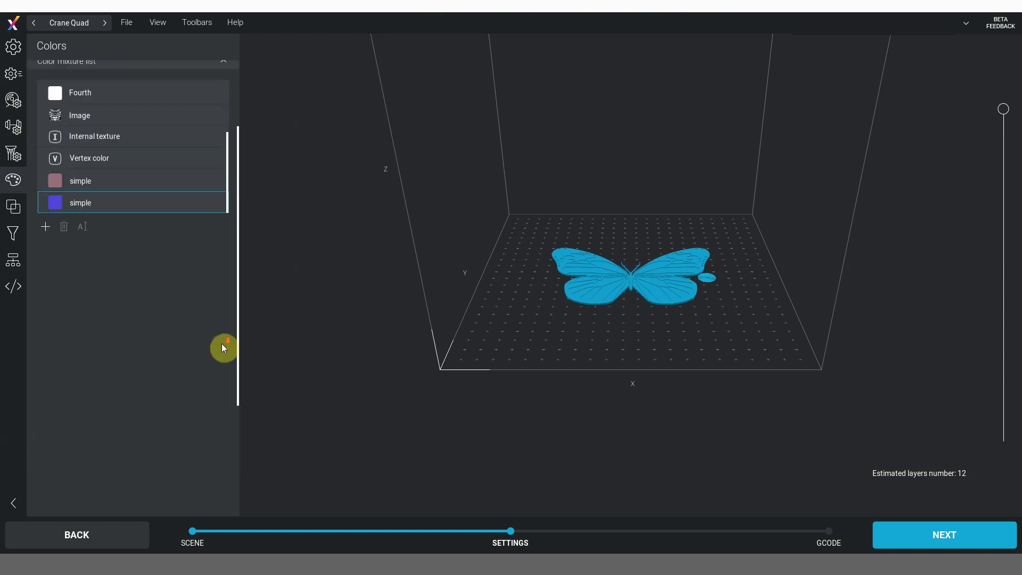
pyautogui.scroll(2, 97, 215)
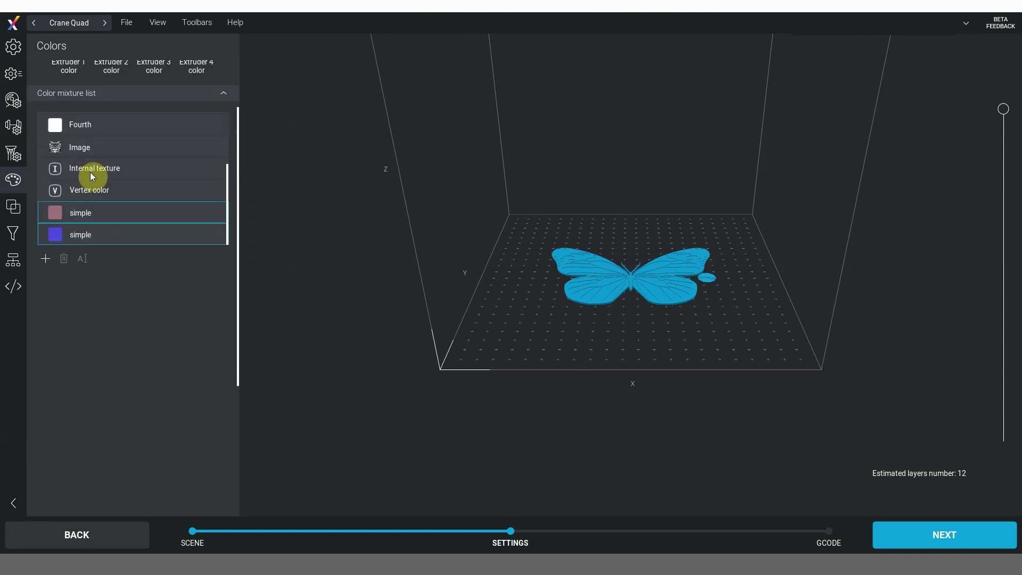
pyautogui.click(103, 124)
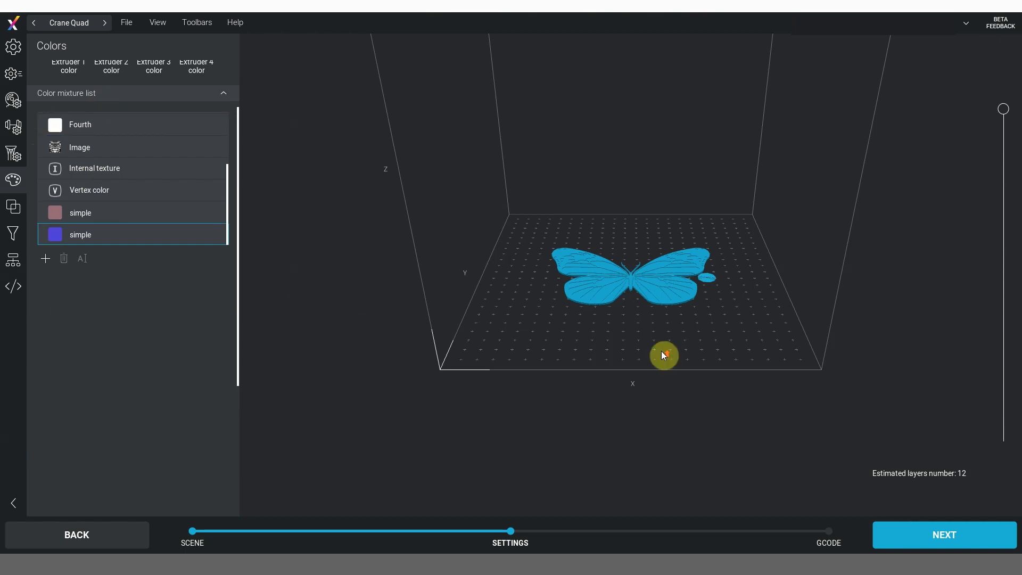
# Give the Butterfly-top layer the purple material colour.
pyautogui.scroll(2, 664, 356)
pyautogui.scroll(3, 657, 351)
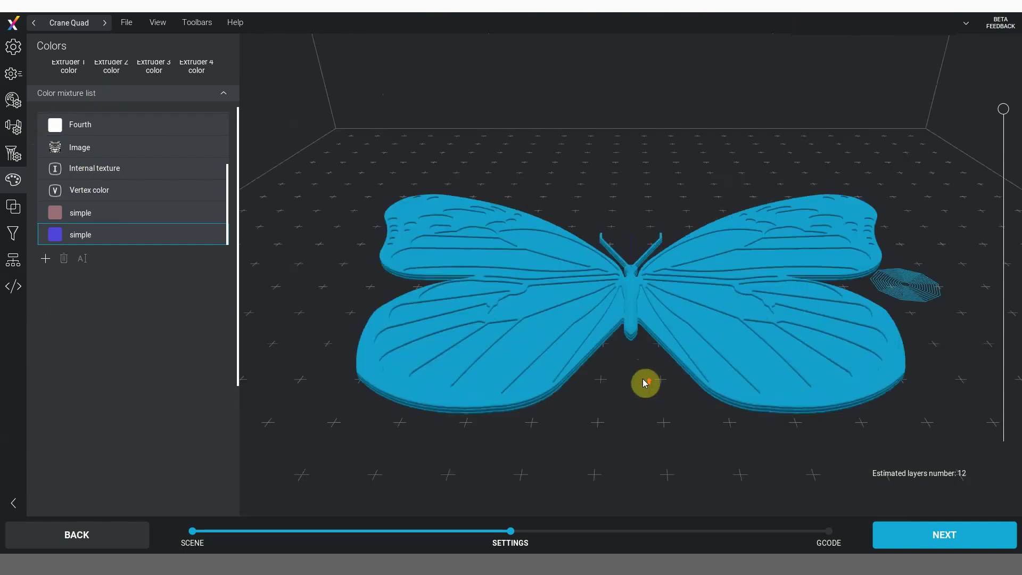
pyautogui.scroll(4, 642, 384)
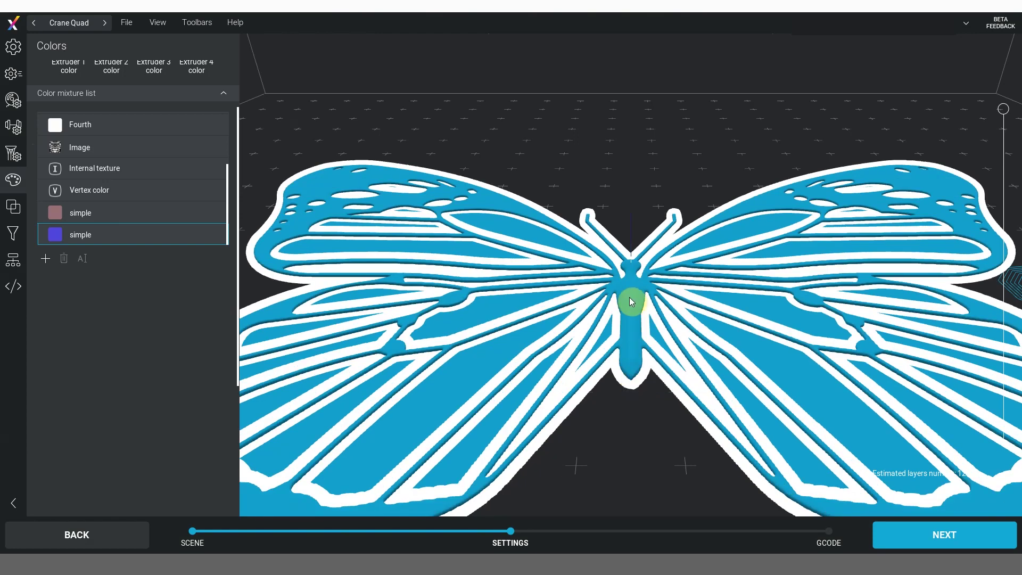
pyautogui.rightClick(629, 297)
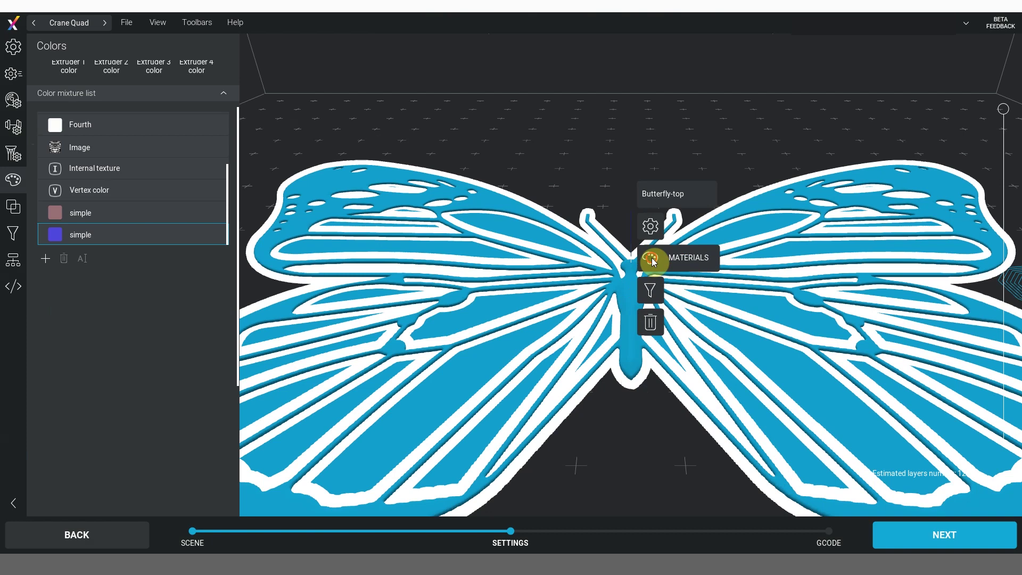
pyautogui.click(653, 260)
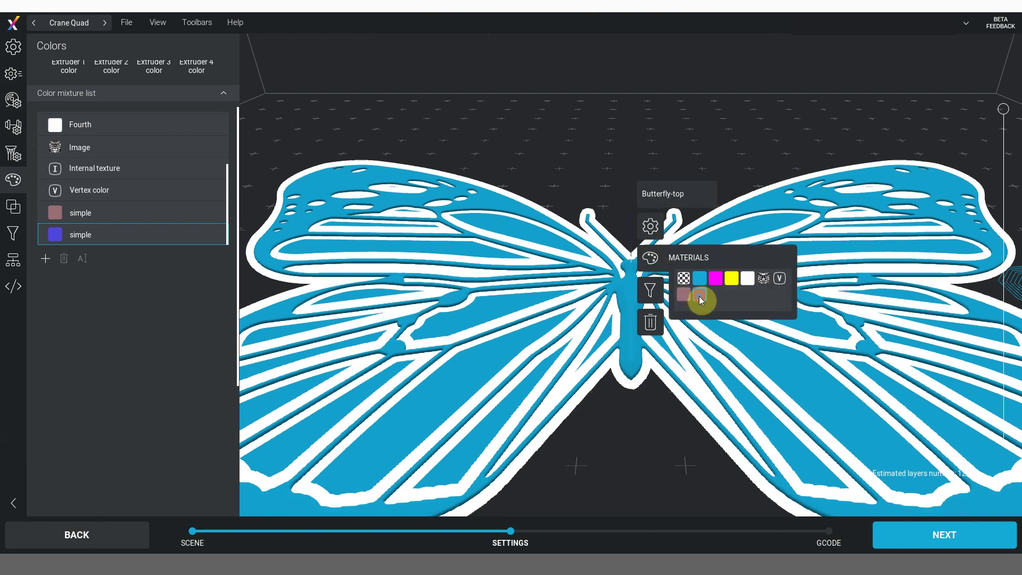
pyautogui.click(699, 296)
# Give the Butterfly-bottom layer the blue material colour.
pyautogui.click(640, 378)
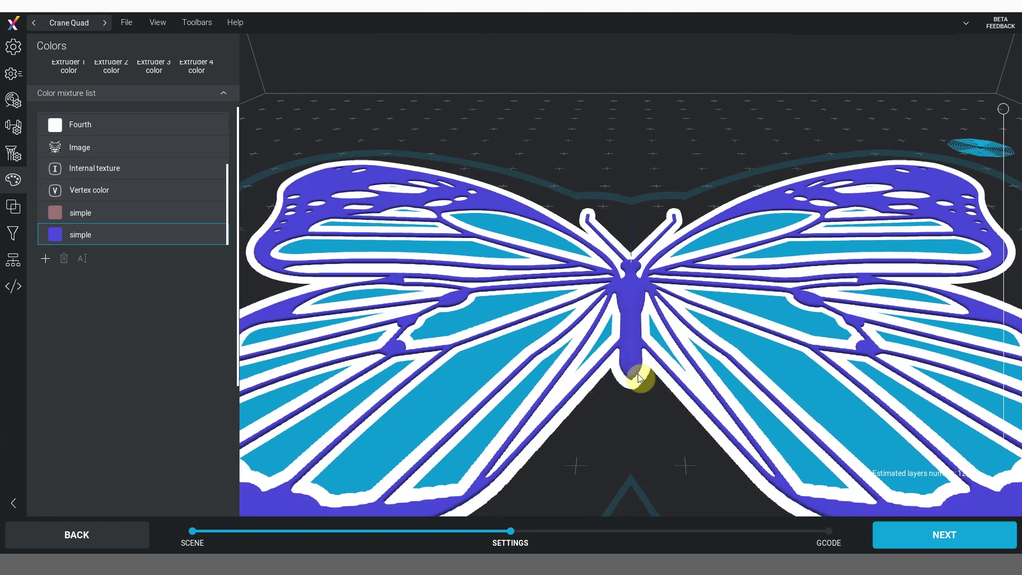
pyautogui.click(640, 382)
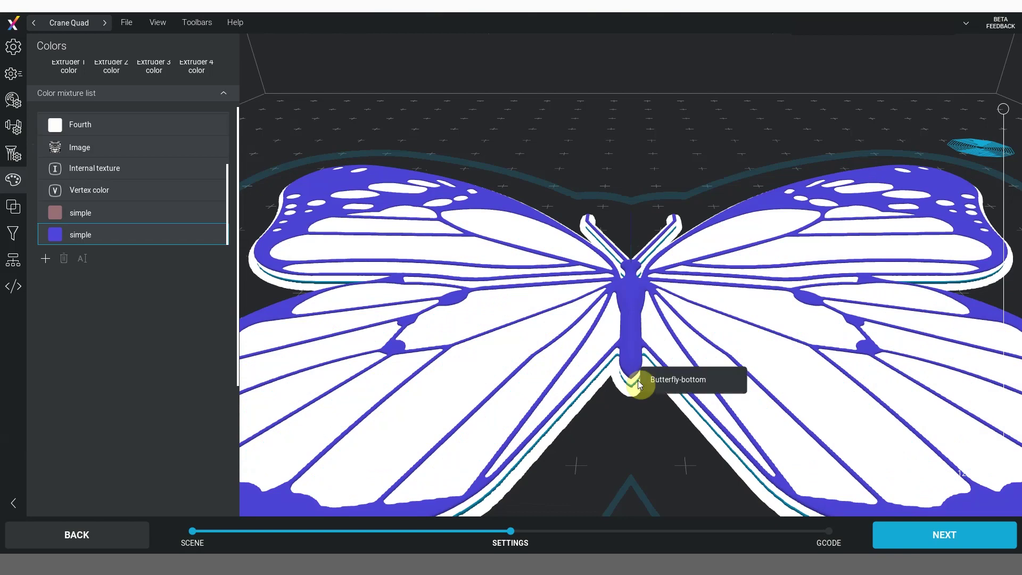
pyautogui.click(639, 383)
pyautogui.click(638, 380)
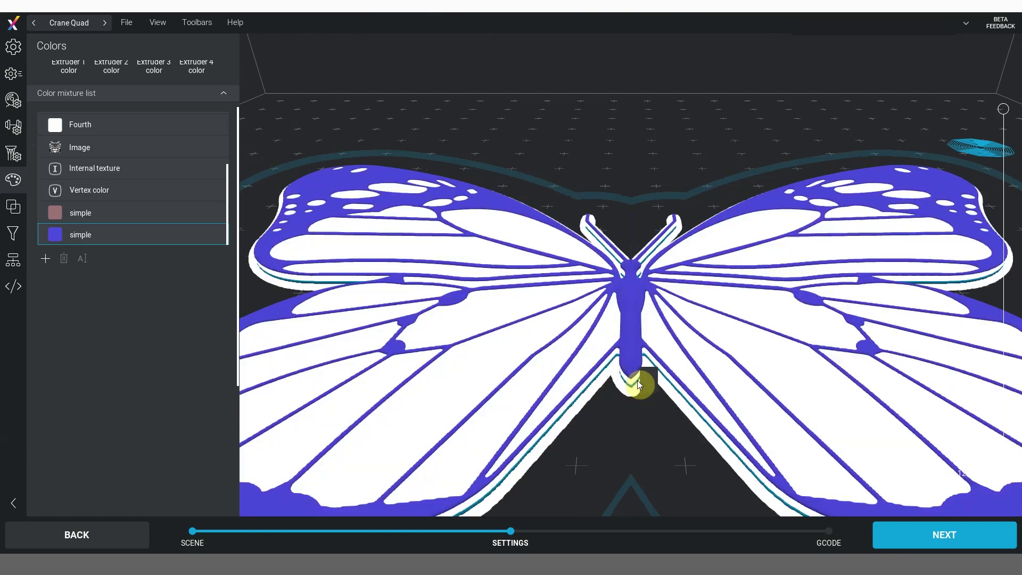
pyautogui.rightClick(638, 380)
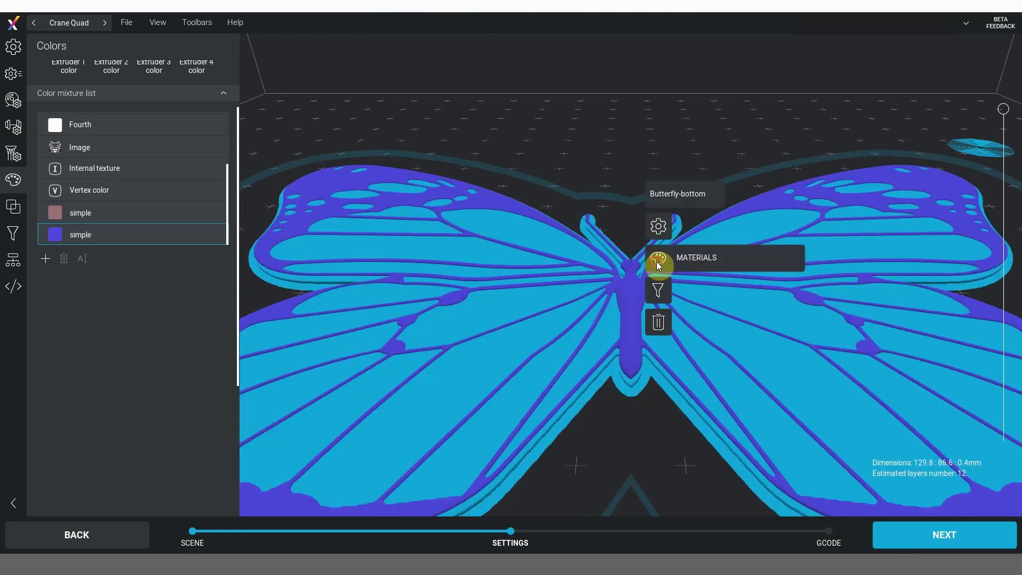
pyautogui.click(658, 262)
pyautogui.click(692, 294)
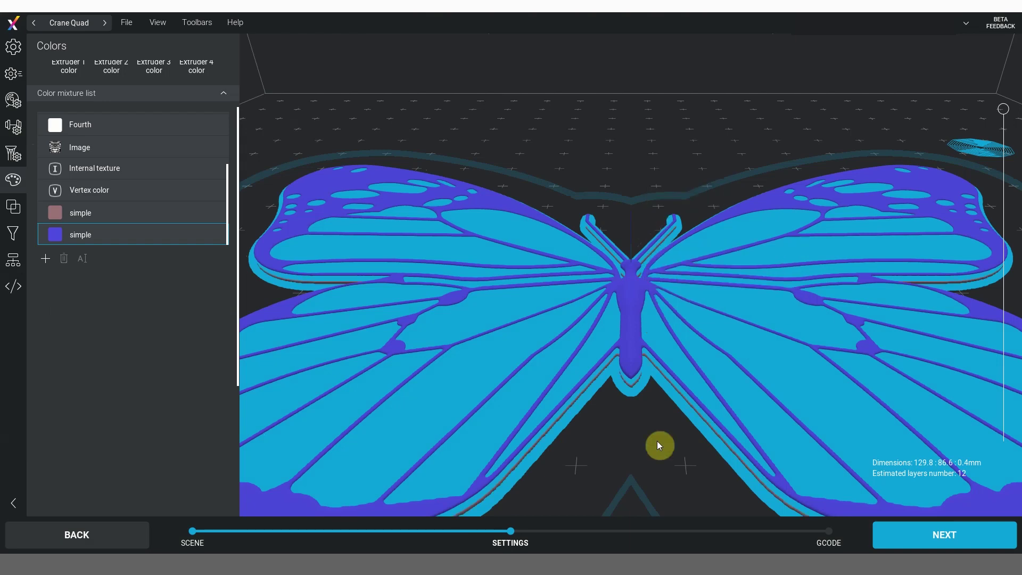
# Assign the image material to the Butterfly-middle layer.
pyautogui.click(757, 352)
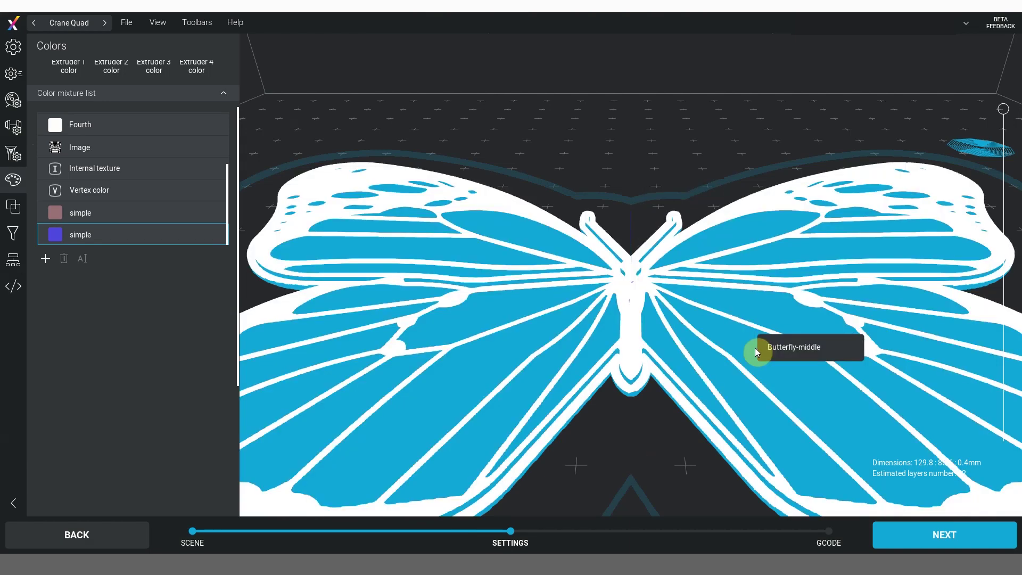
pyautogui.rightClick(755, 347)
pyautogui.click(790, 264)
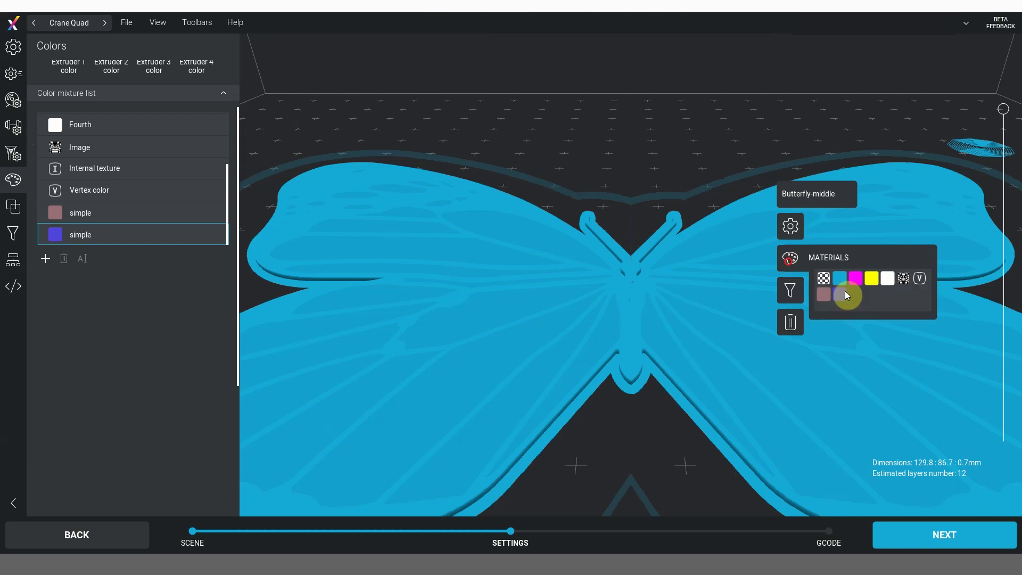
pyautogui.click(904, 279)
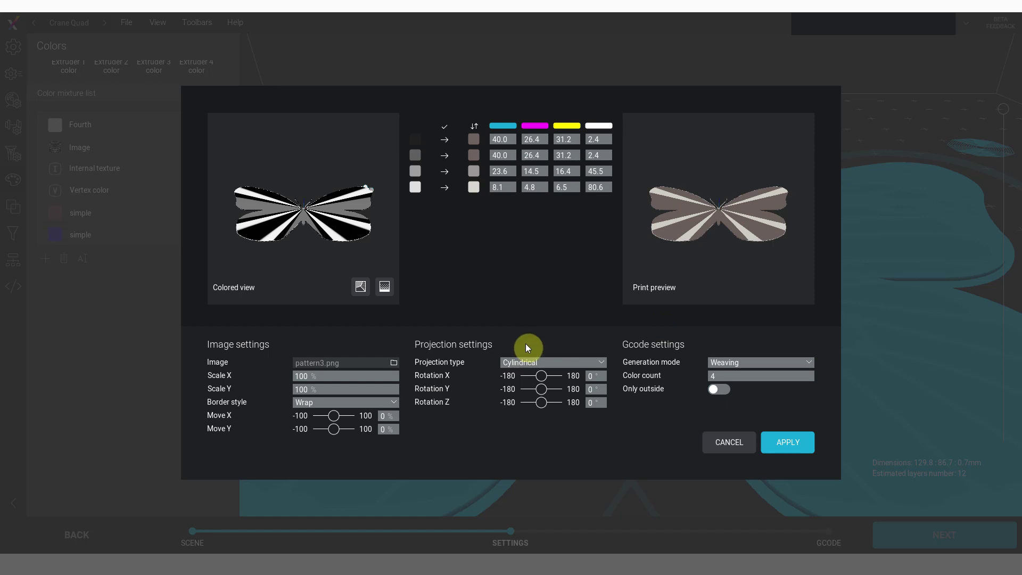
# Load ImageProjection.jpg as the pattern with OneSide projection.
pyautogui.click(394, 364)
pyautogui.click(126, 74)
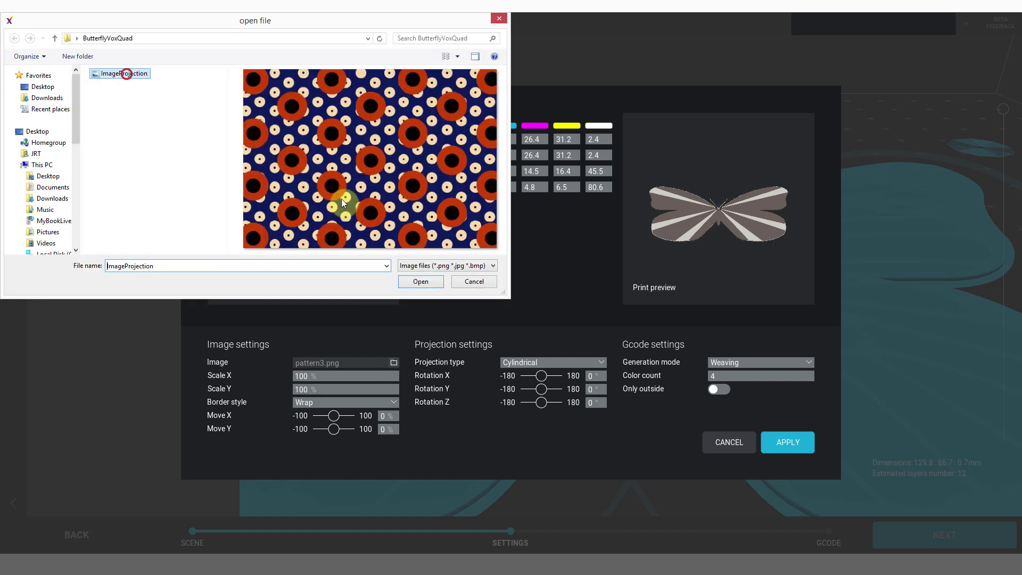
pyautogui.click(417, 283)
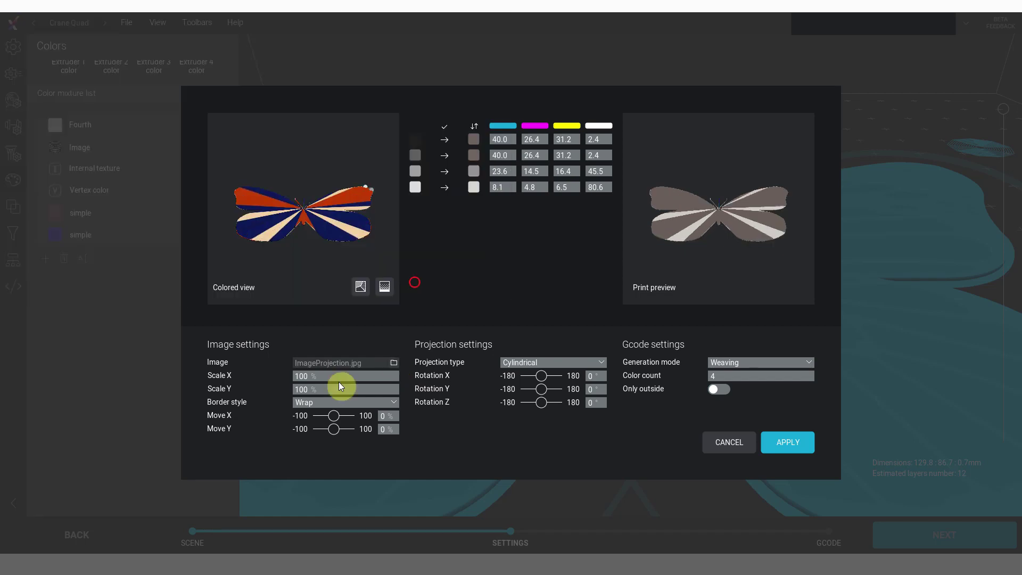
pyautogui.click(526, 362)
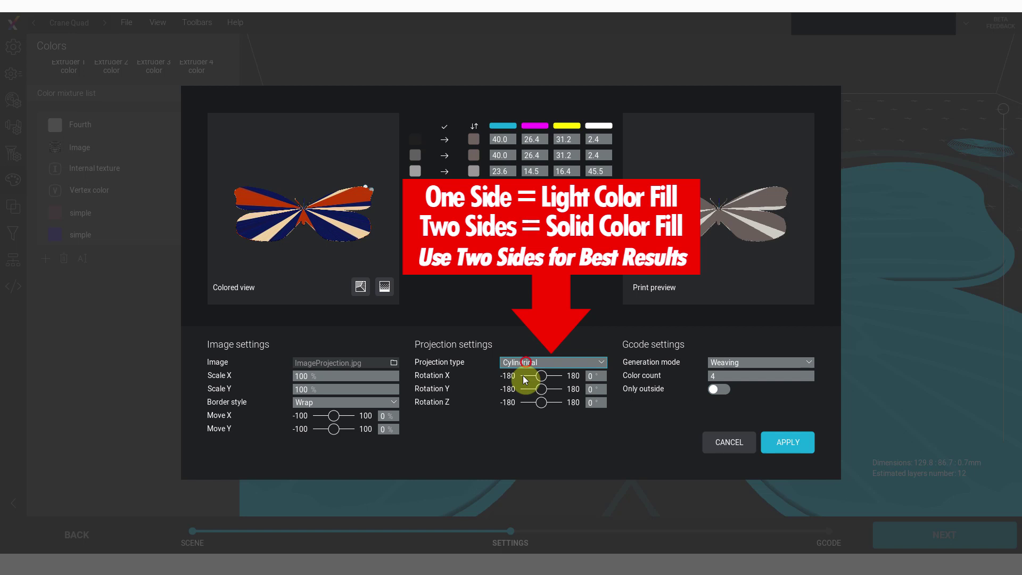
pyautogui.click(525, 384)
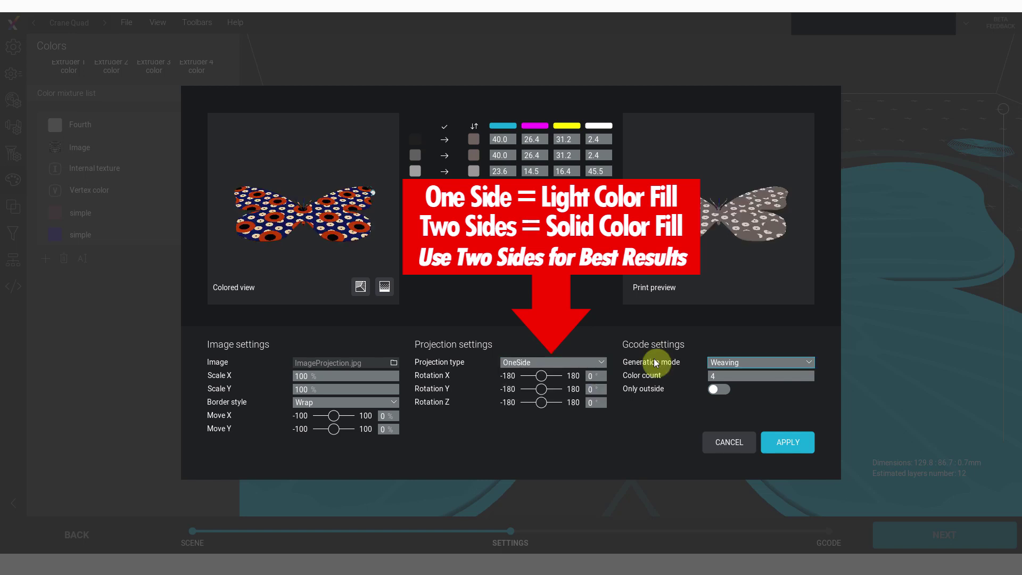
# Set generation mode to Complex and keep the colour count at 4.
pyautogui.click(735, 361)
pyautogui.click(742, 392)
pyautogui.click(723, 376)
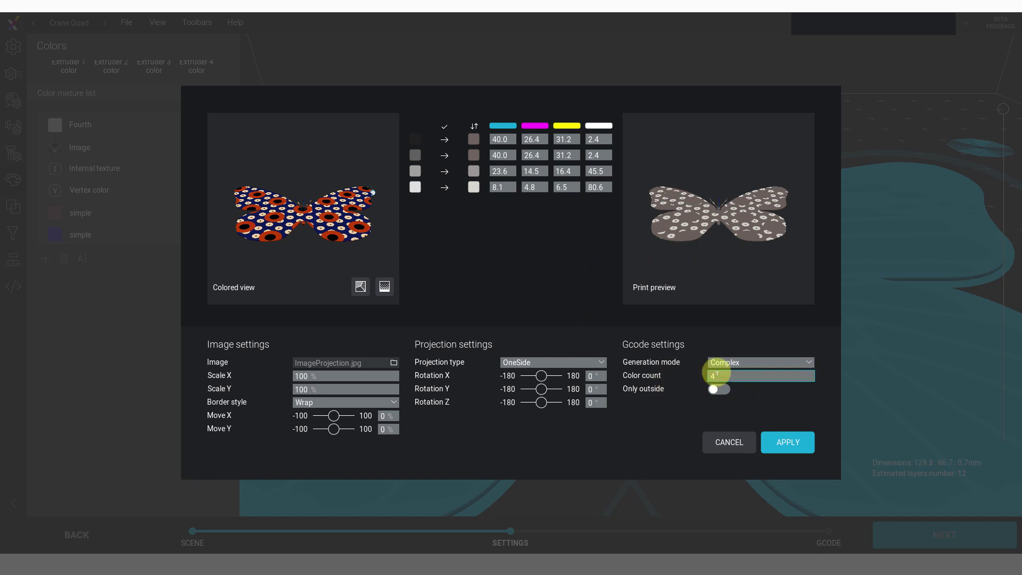
pyautogui.click(714, 376)
pyautogui.moveTo(705, 383); pyautogui.dragTo(735, 372)
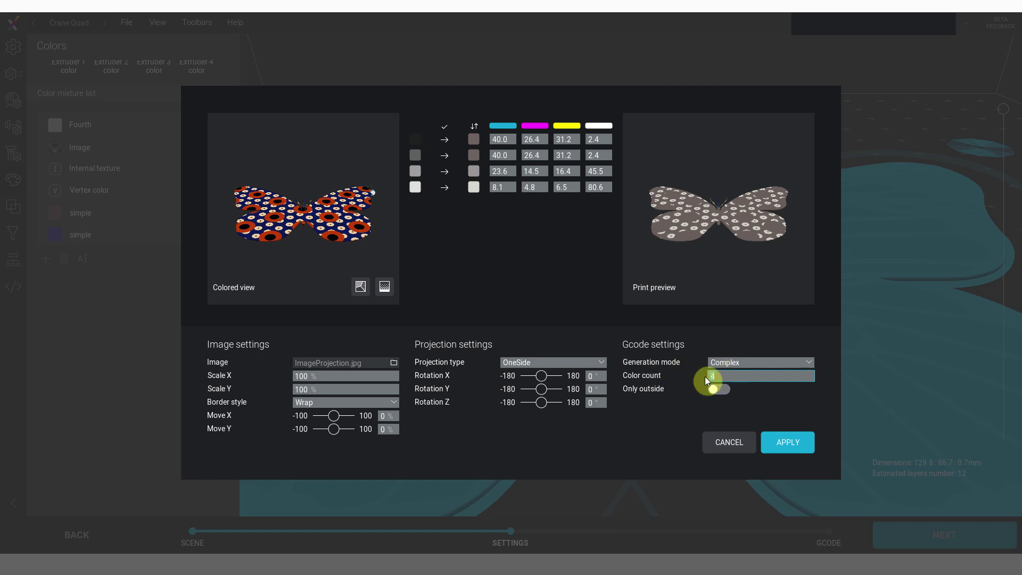
pyautogui.click(722, 377)
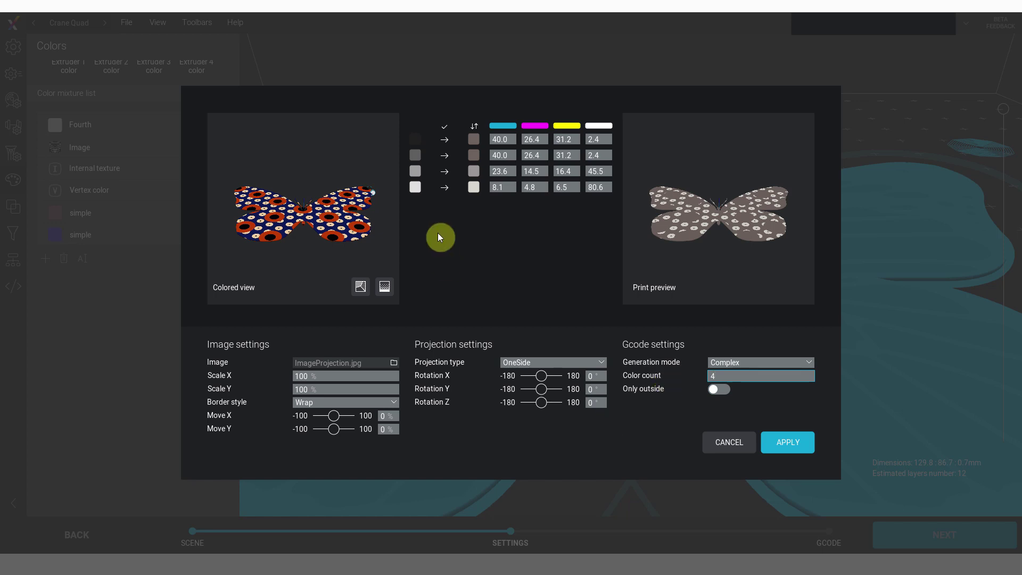
# Offset the pattern by 0.5 on X and -5 on Y.
pyautogui.click(324, 318)
pyautogui.click(388, 416)
pyautogui.write('.5')
pyautogui.click(387, 430)
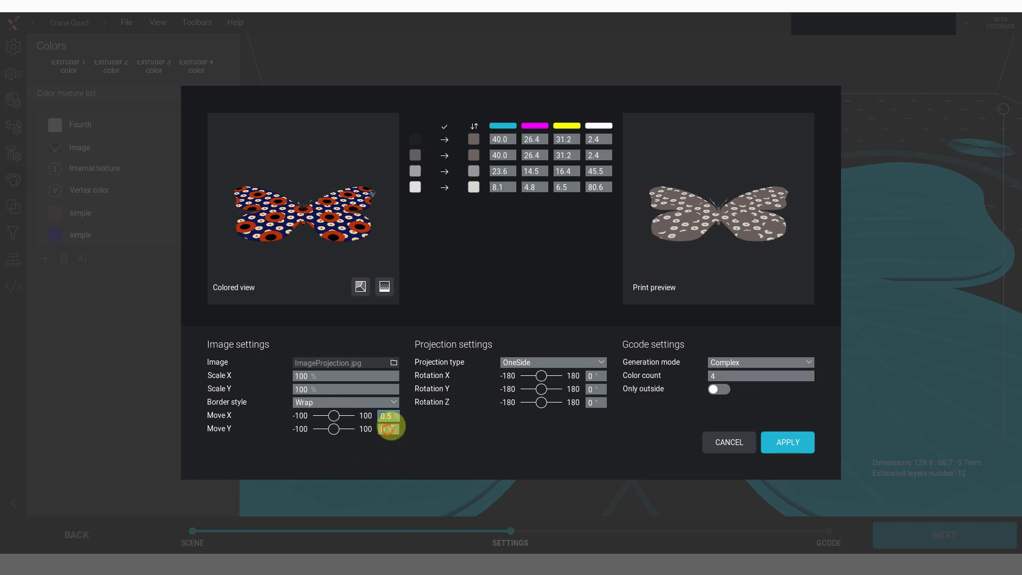
pyautogui.doubleClick(392, 430)
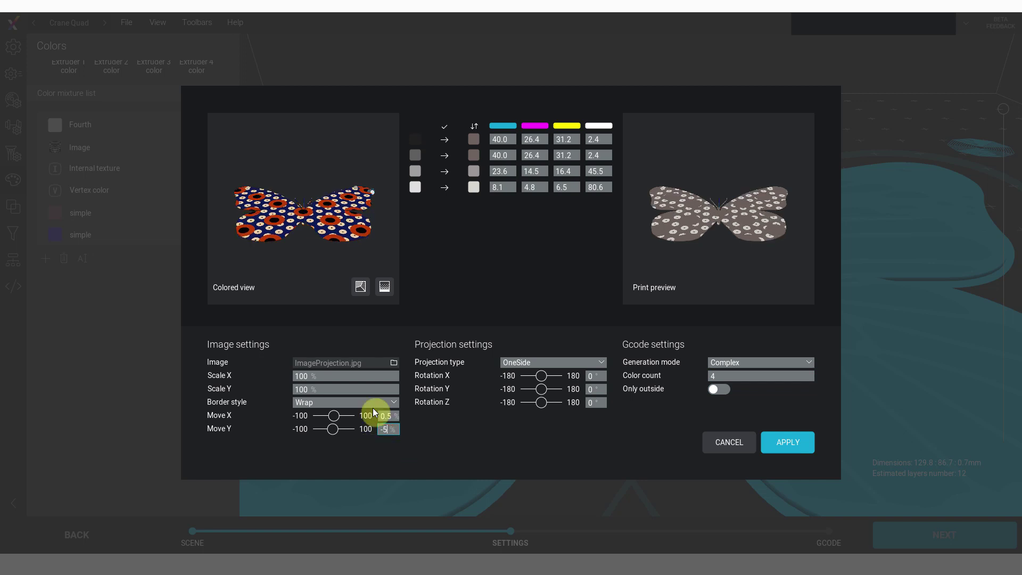
pyautogui.click(334, 377)
# Scale the pattern image to 200 in both X and Y.
pyautogui.moveTo(334, 377); pyautogui.dragTo(292, 381)
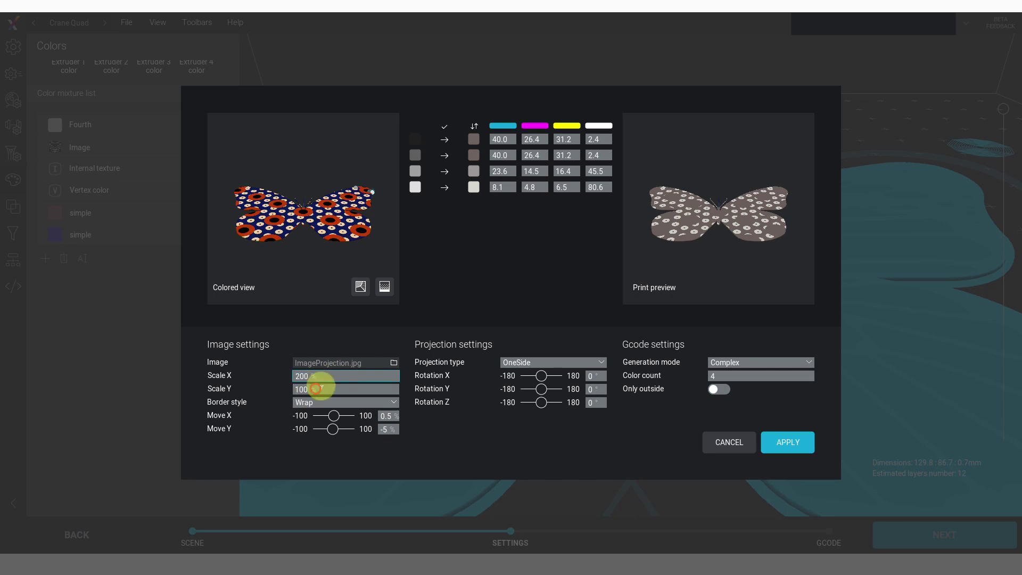
pyautogui.moveTo(318, 390); pyautogui.dragTo(282, 395)
pyautogui.write('20')
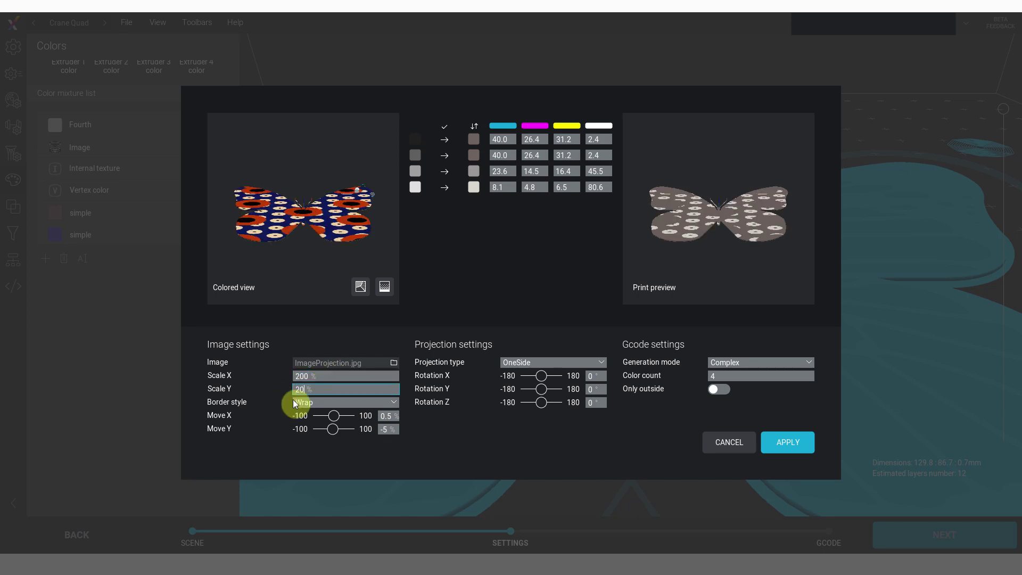
pyautogui.write('0')
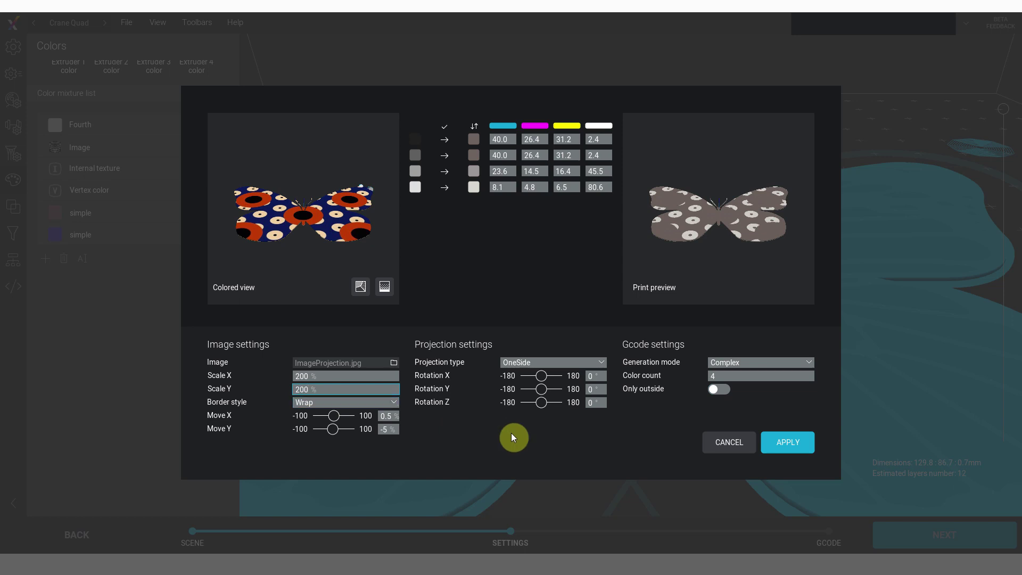
# Derive mixtures from the texture's key colours and give the first 38 cyan, 2 white.
pyautogui.click(364, 290)
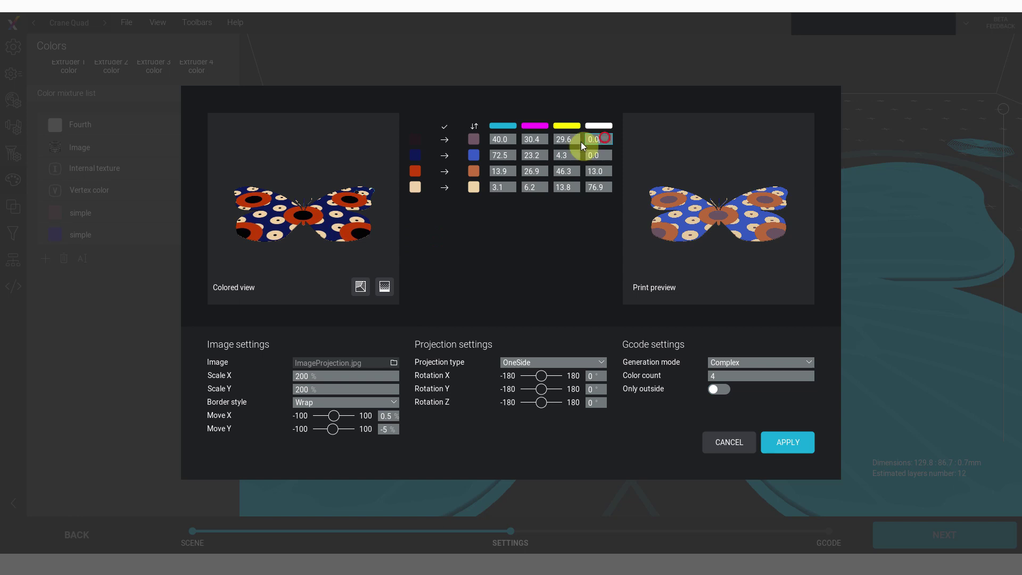
pyautogui.write('2')
pyautogui.click(500, 139)
pyautogui.write('38')
# Set the second mixture to 70 cyan, 2 white and apply the projection settings.
pyautogui.click(605, 155)
pyautogui.click(503, 155)
pyautogui.write('70')
pyautogui.click(789, 444)
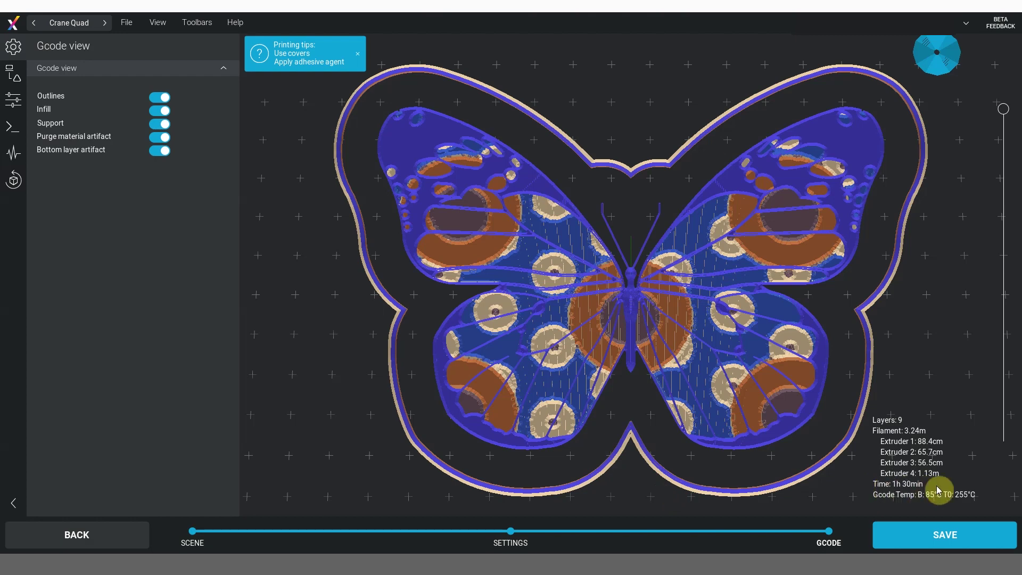
# Save the sliced G-code as Butterfly-ABS-R, replacing the existing file, and close Voxelizer.
pyautogui.click(919, 539)
pyautogui.click(910, 540)
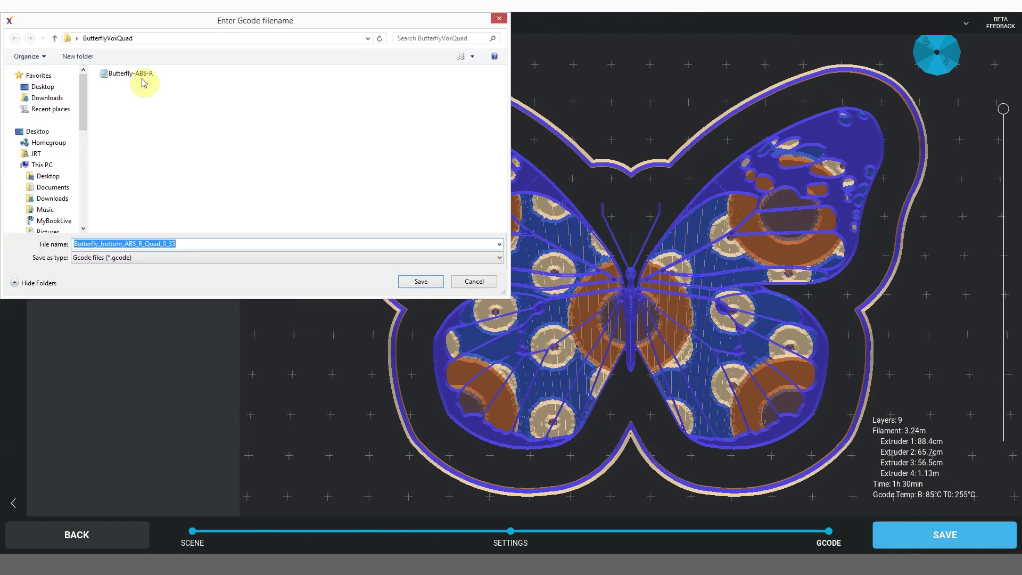
pyautogui.click(137, 79)
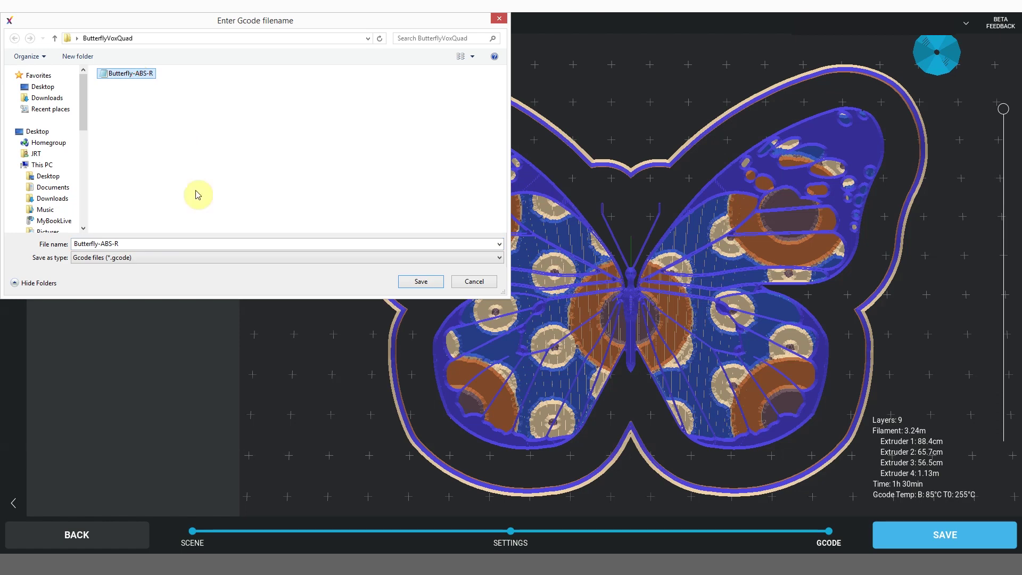
pyautogui.click(418, 285)
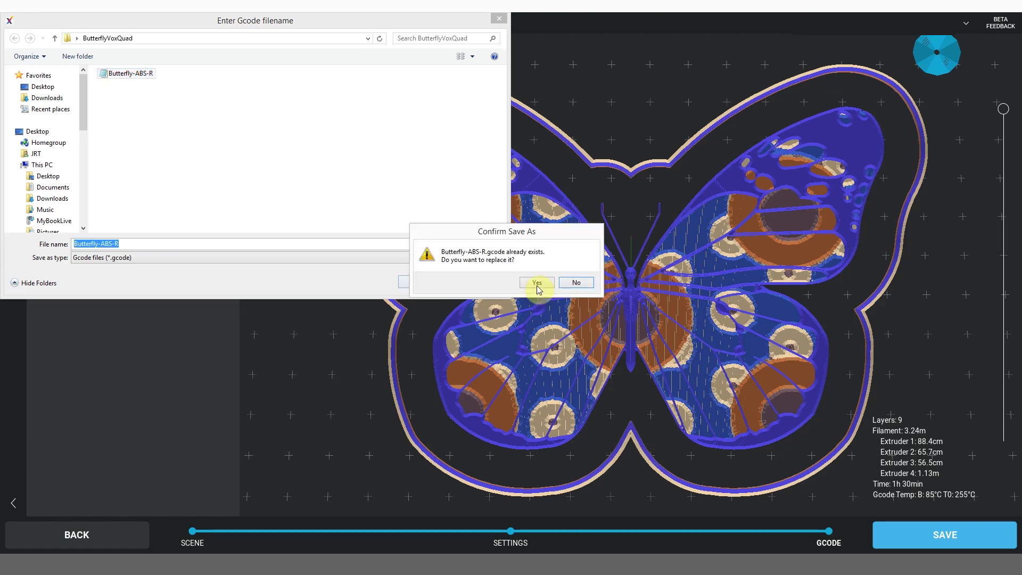
pyautogui.click(537, 285)
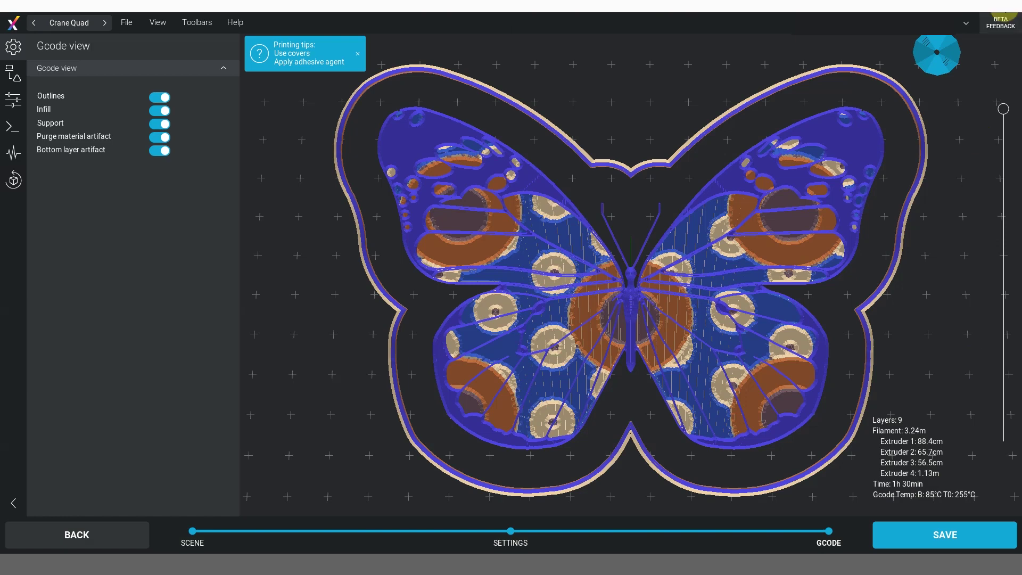
pyautogui.click(983, 21)
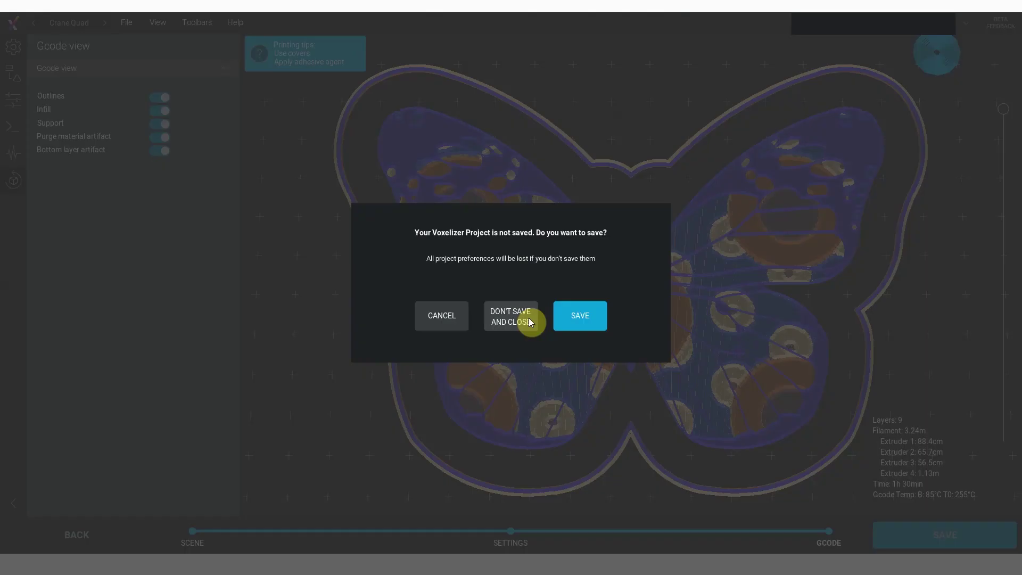
# Save the Voxelizer project at the unsaved-project prompt so the program closes.
pyautogui.click(572, 331)
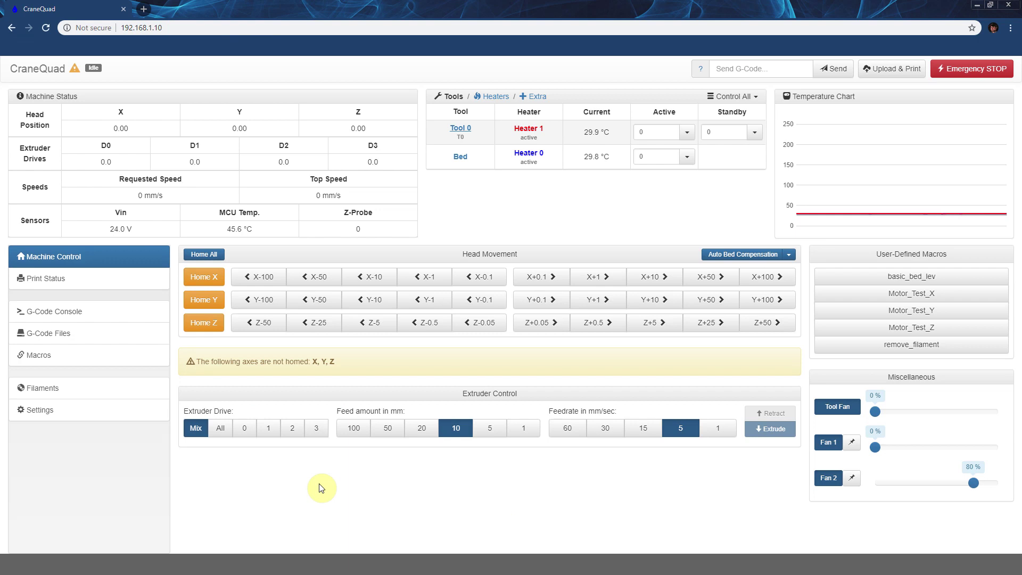
pyautogui.click(52, 335)
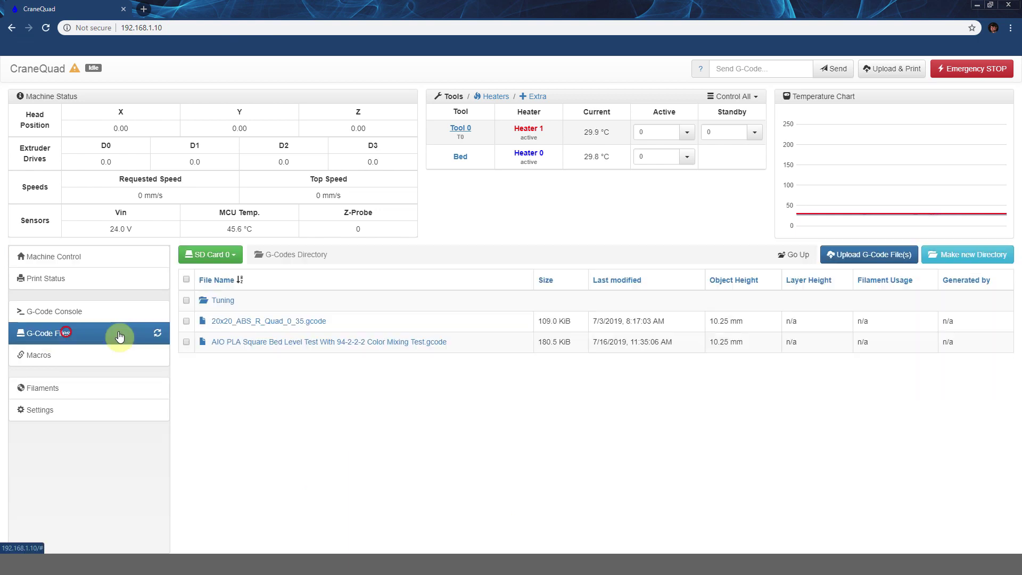
# Upload Butterfly-ABS-R.gcode from the ButterflyVoxQuad folder to the CraneQuad's SD card.
pyautogui.click(855, 254)
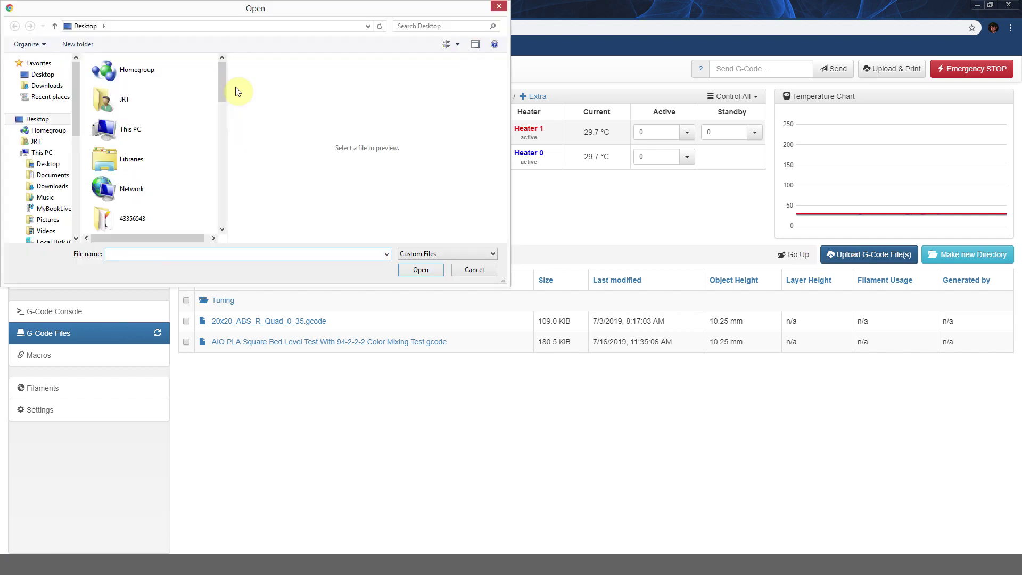
pyautogui.scroll(-3, 238, 91)
pyautogui.doubleClick(148, 115)
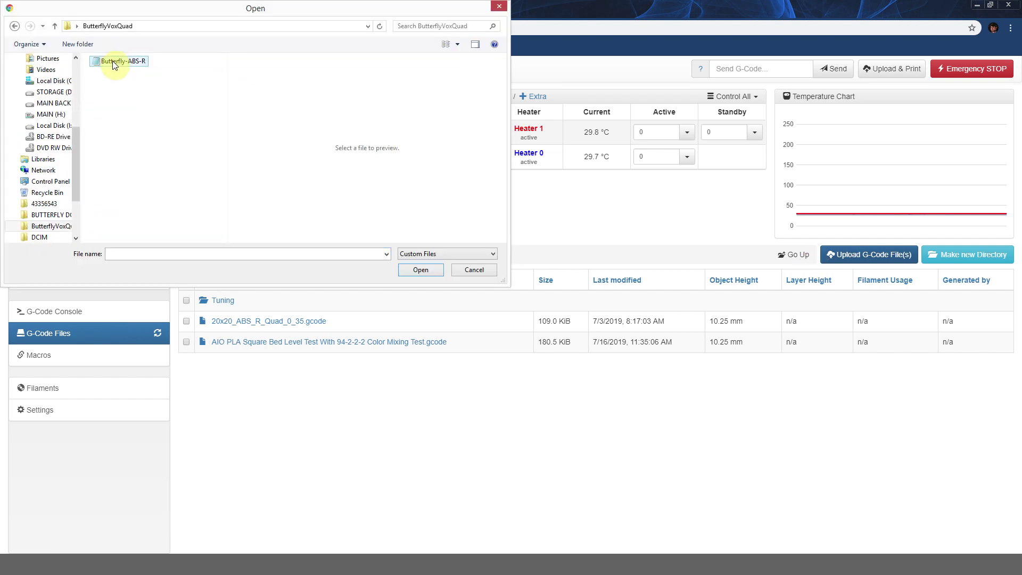
pyautogui.click(115, 62)
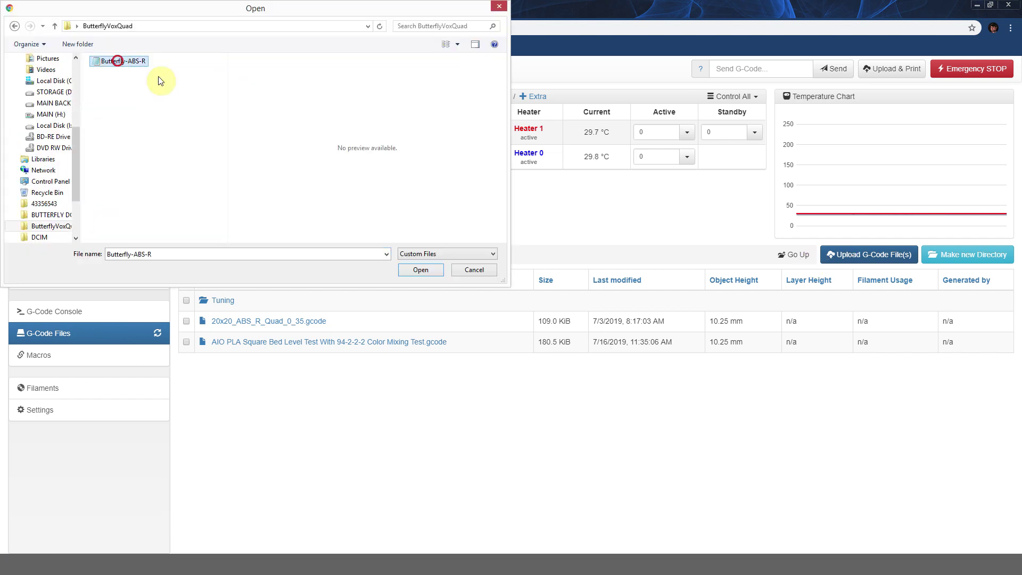
pyautogui.click(422, 270)
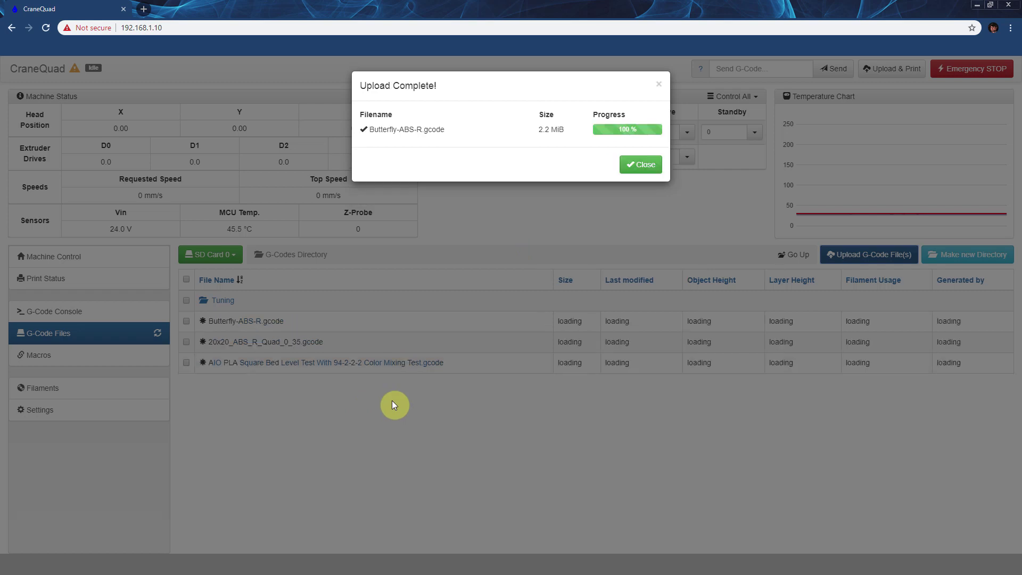
pyautogui.click(654, 165)
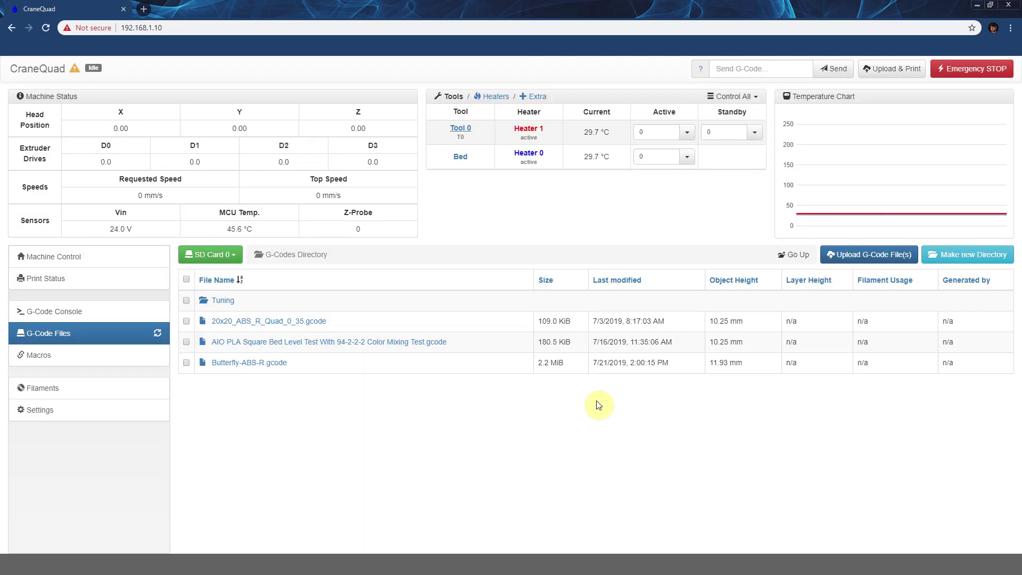
# Home all of the CraneQuad's axes from the Machine Control page.
pyautogui.click(69, 260)
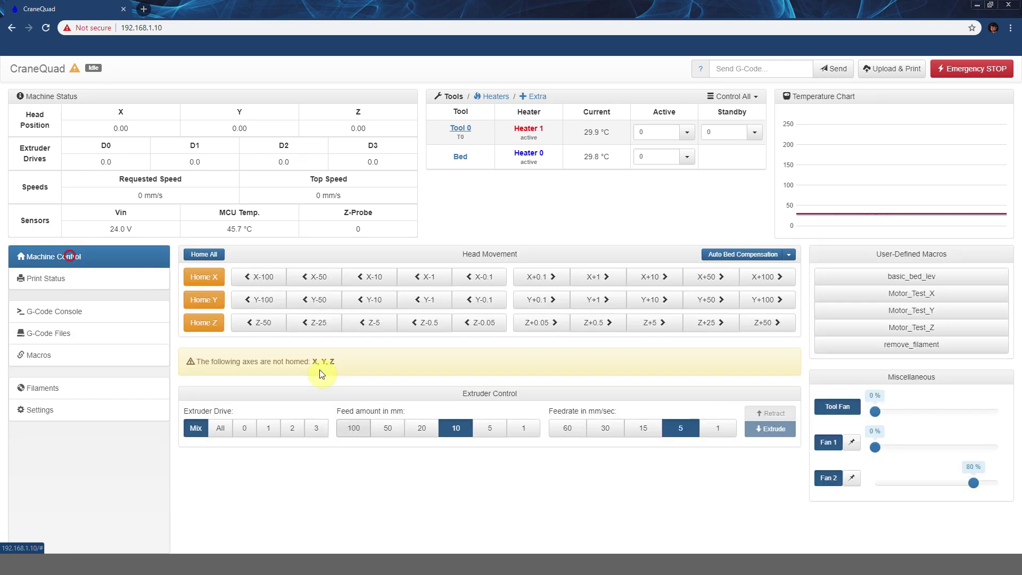
pyautogui.click(200, 257)
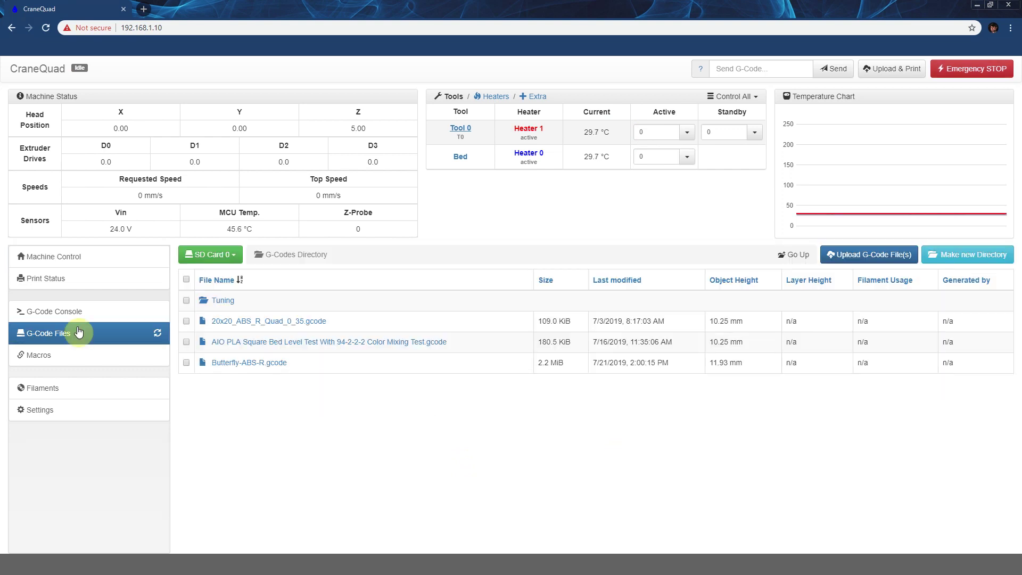
# Run Butterfly-ABS-R.gcode from the file list and confirm starting the print.
pyautogui.click(241, 366)
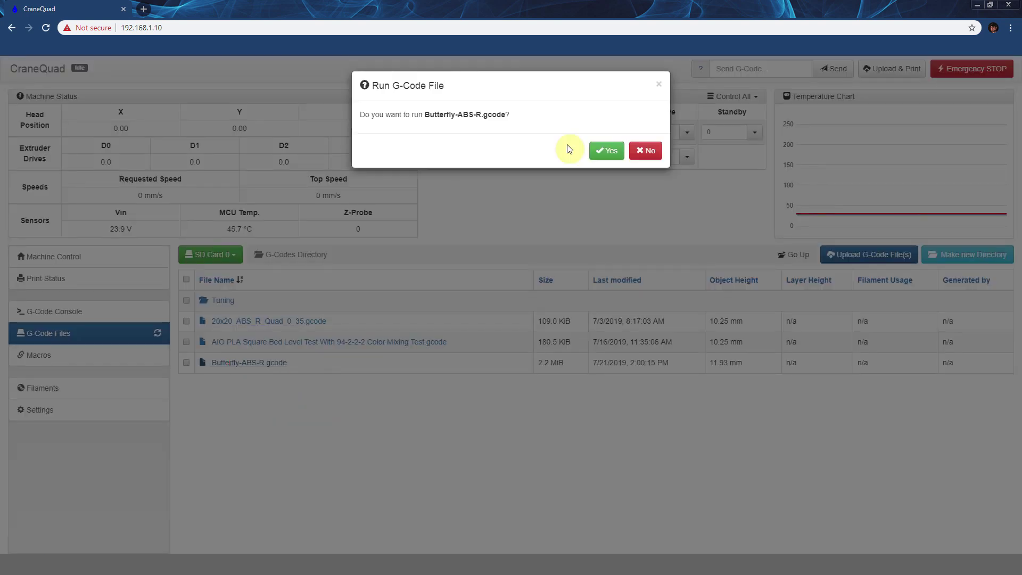
pyautogui.click(608, 151)
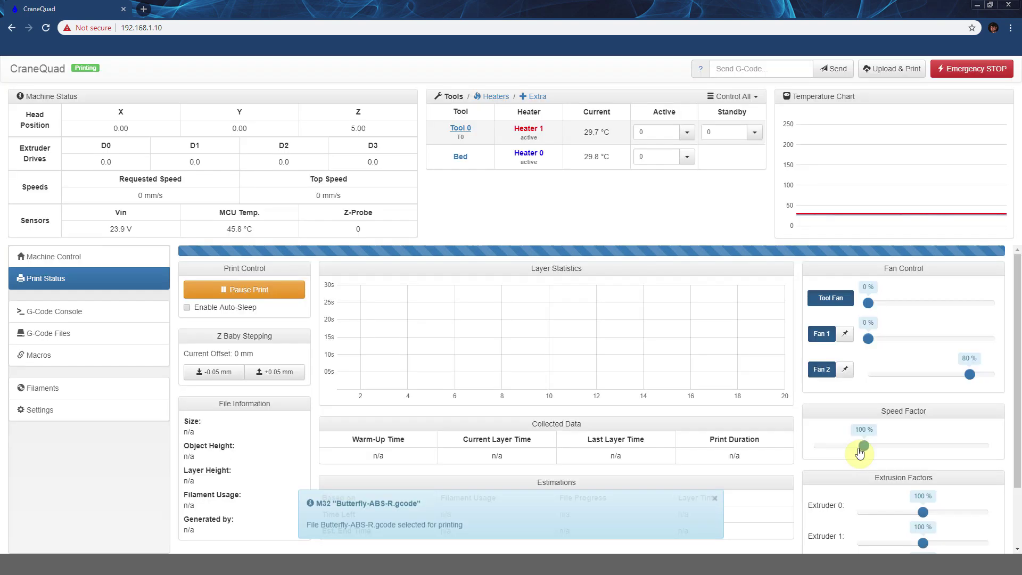